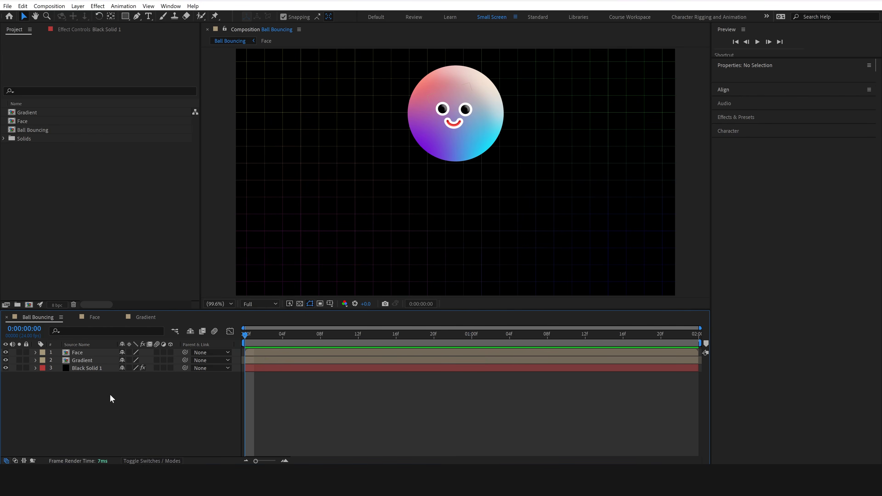
Examine the effects on the Black Solid 1 layer and the 4-Color Gradient on the circle inside the Gradient precomp.
click(89, 368)
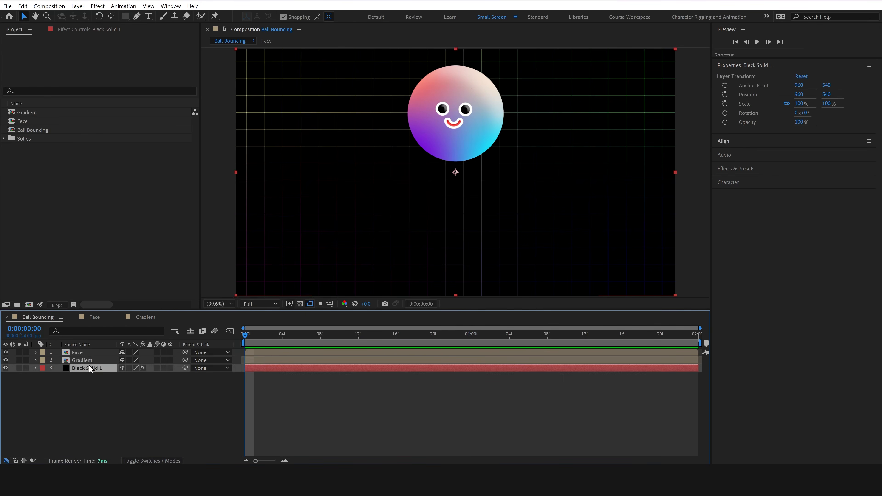
key(F3)
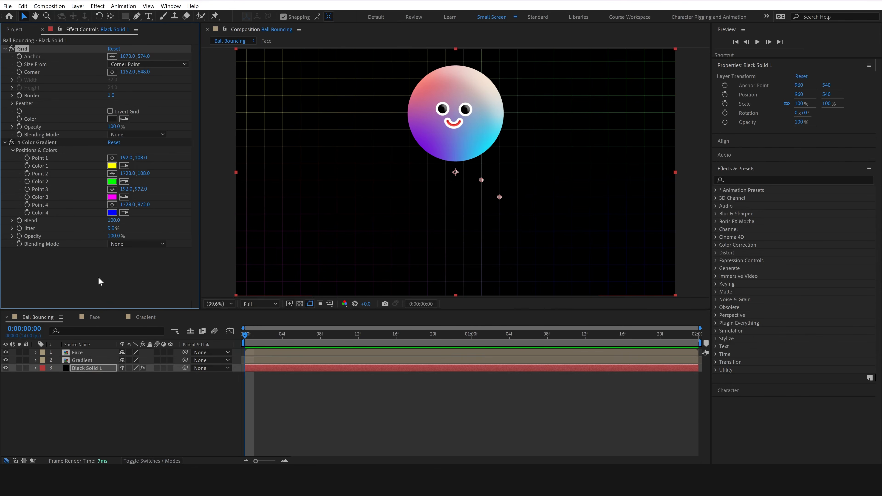
click(83, 361)
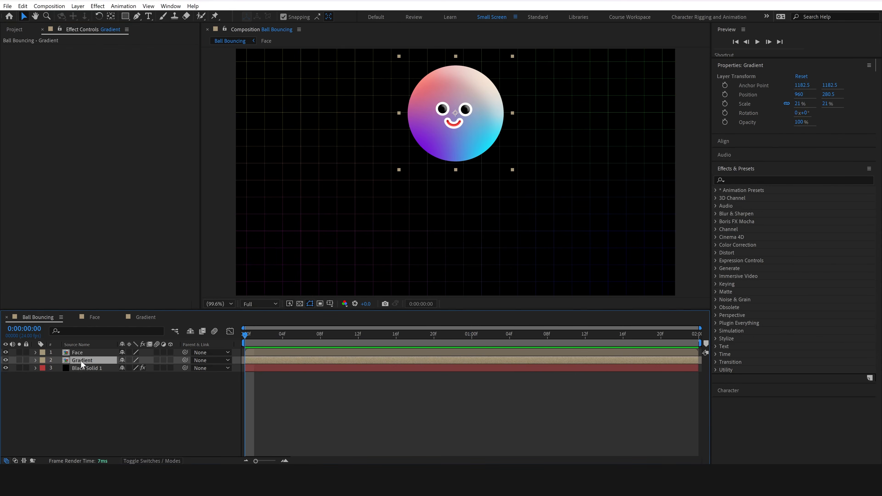
double_click(83, 359)
click(323, 352)
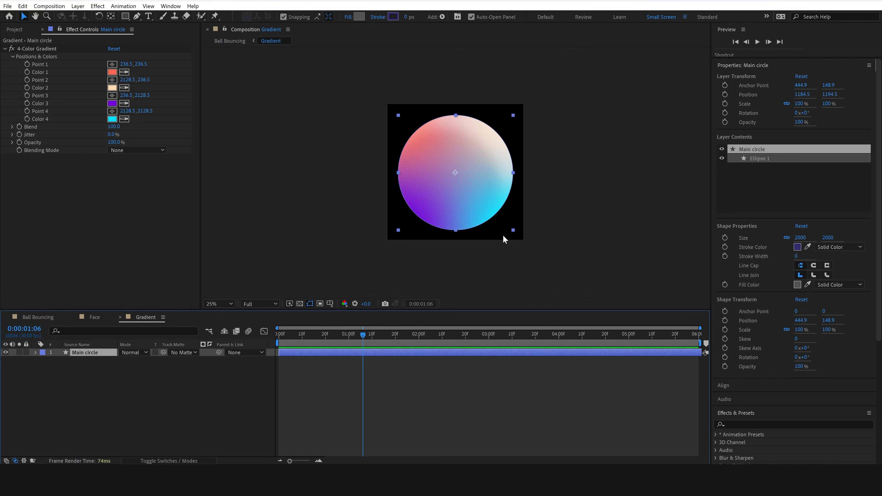
click(210, 331)
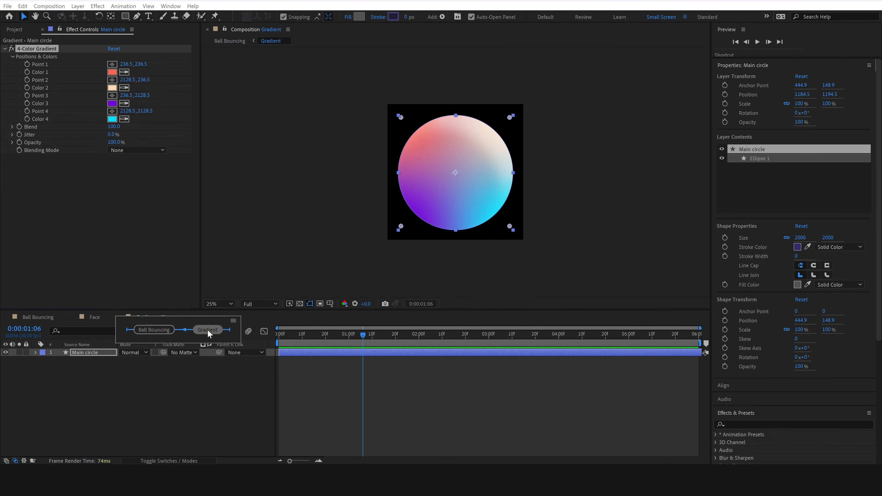
click(155, 333)
Inspect the Face layer by toggling its visibility and viewing the shape layers inside its precomp.
click(80, 353)
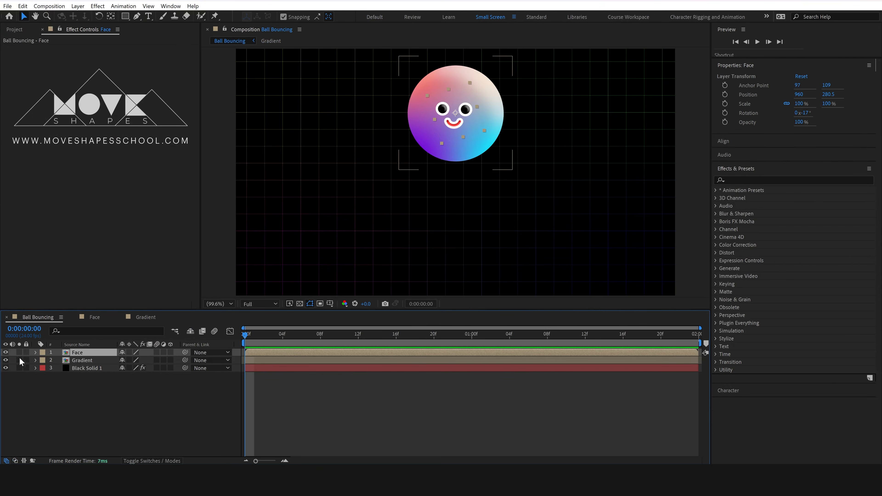
click(6, 352)
click(5, 352)
double_click(87, 352)
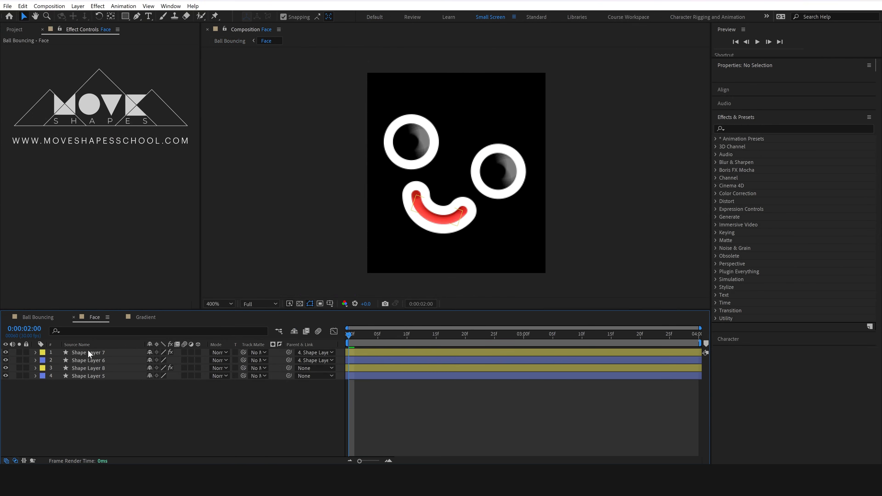
click(498, 164)
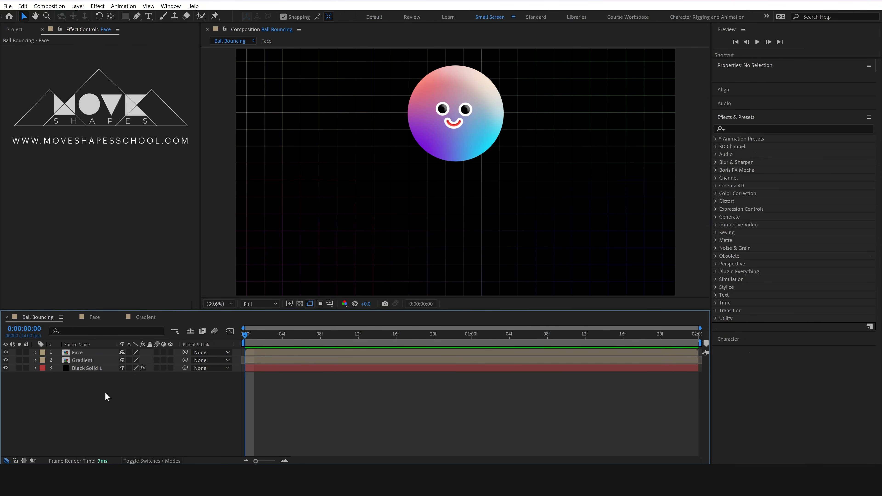
Shorten the Ball Bouncing work area to end at the 1-second mark.
drag(379, 333, 469, 339)
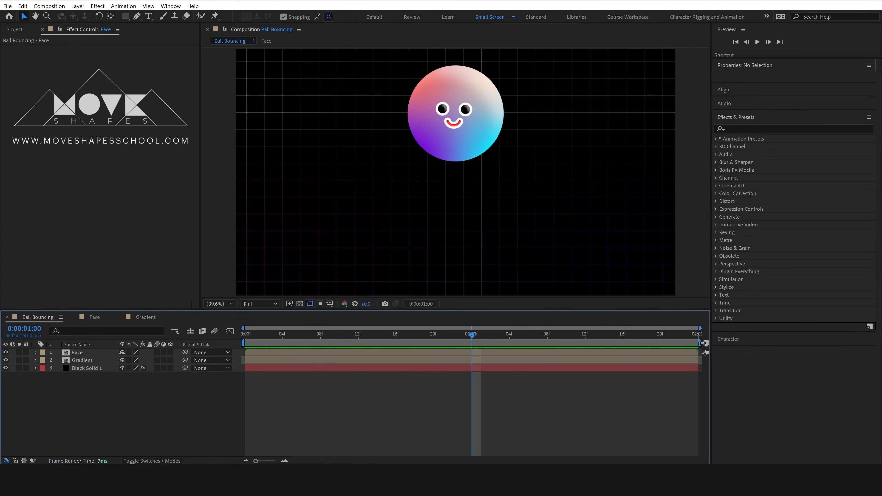
drag(701, 343, 386, 338)
Review the composition's frame rate and duration settings, keeping the frame rate at 24 fps.
right_click(685, 173)
click(705, 188)
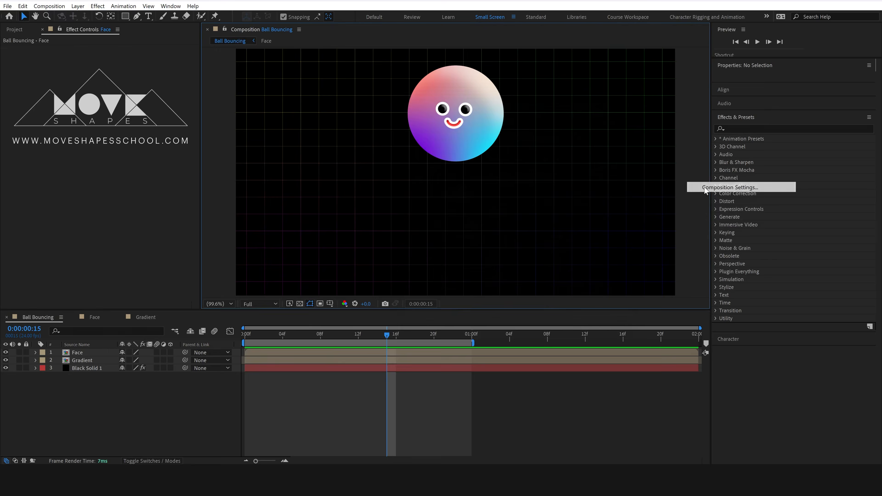
click(475, 197)
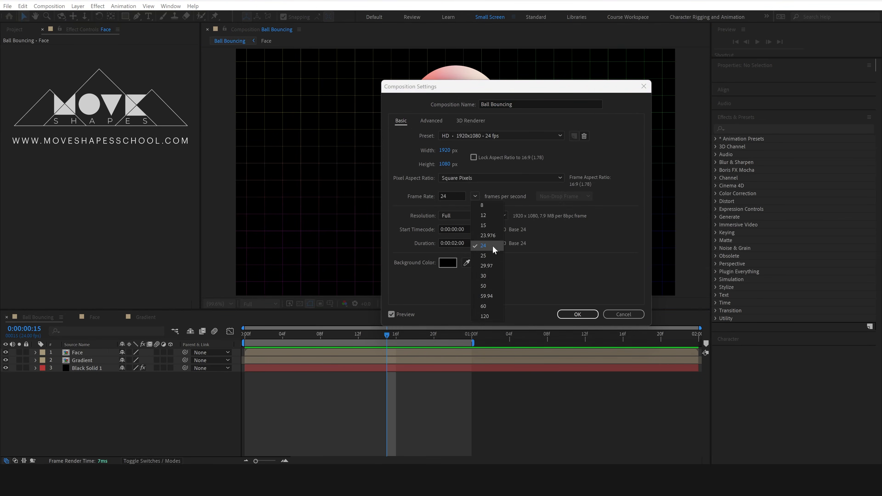
click(483, 245)
click(454, 243)
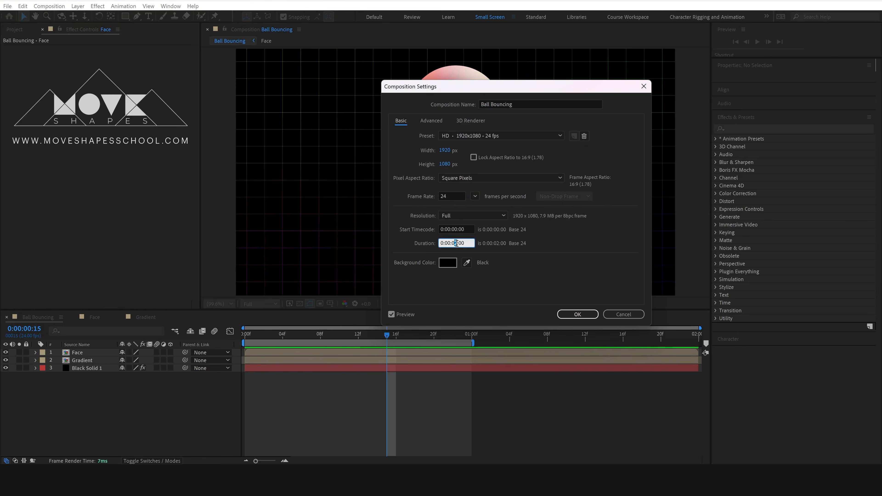
click(522, 270)
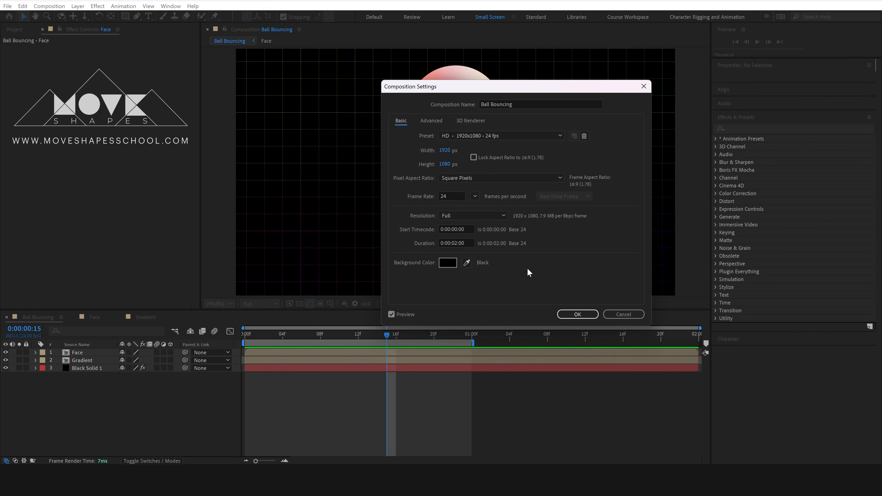
click(578, 314)
Try moving the Gradient layer down independently of the face, and undo the move.
click(85, 360)
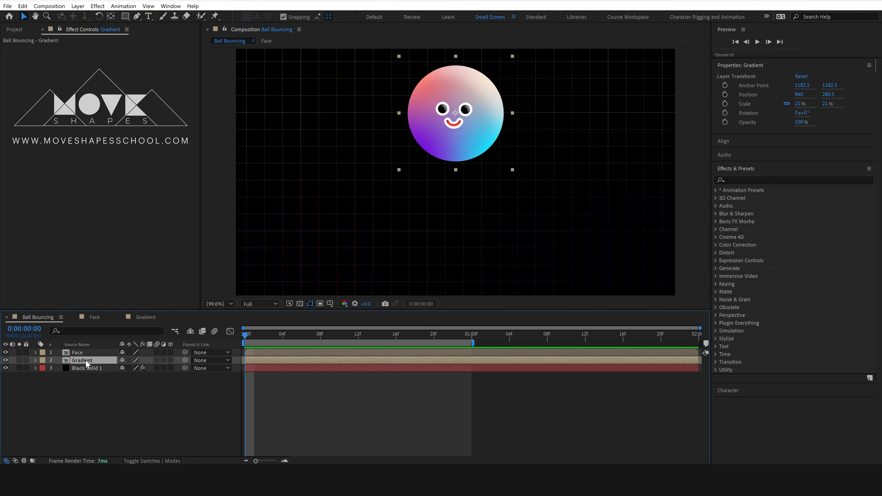
drag(455, 114, 455, 162)
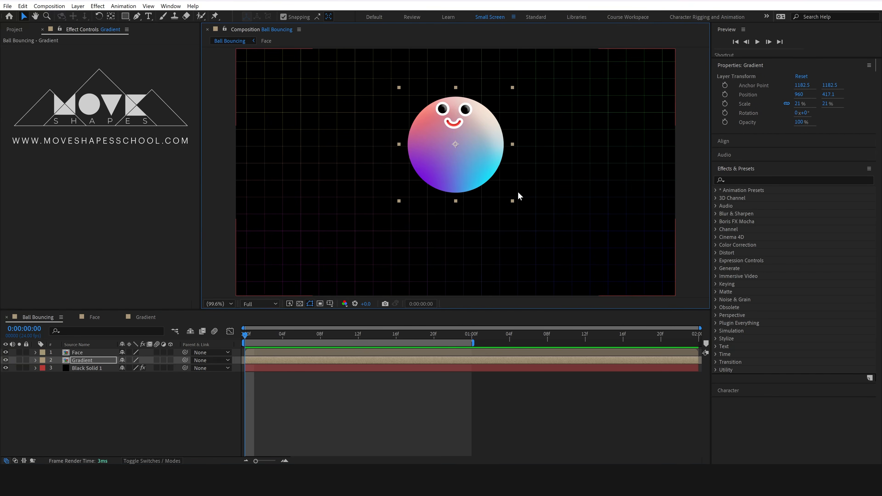
key(ctrl+z)
Parent the Face layer to the Gradient layer and test the link by moving the ball slightly.
click(82, 352)
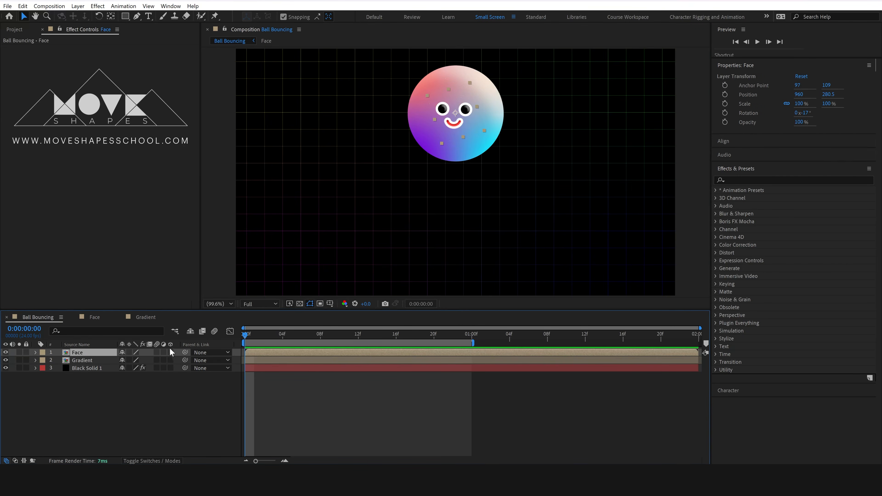
drag(184, 352, 92, 361)
click(91, 361)
drag(486, 157, 467, 157)
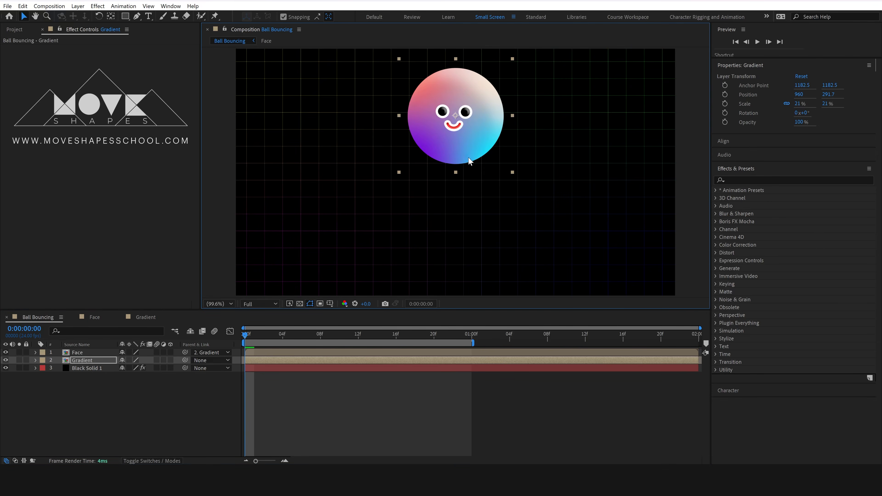
click(110, 405)
Lock the Black Solid 1 background layer.
click(26, 368)
click(80, 360)
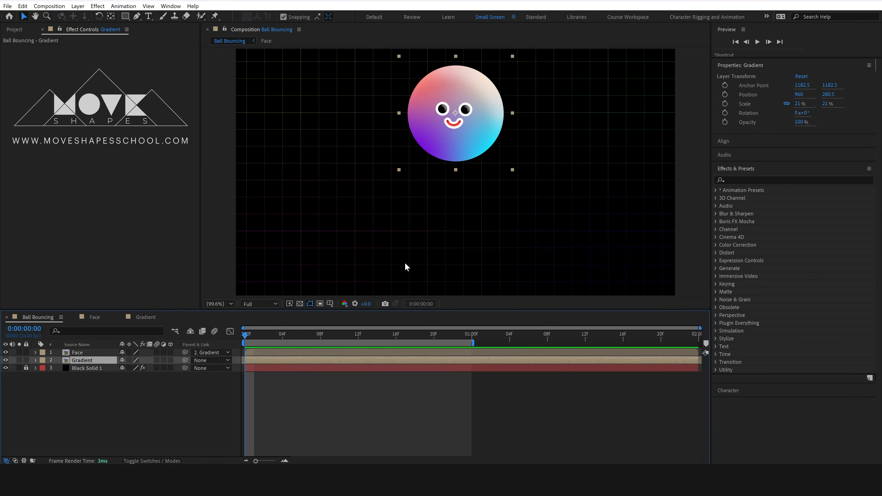
click(324, 400)
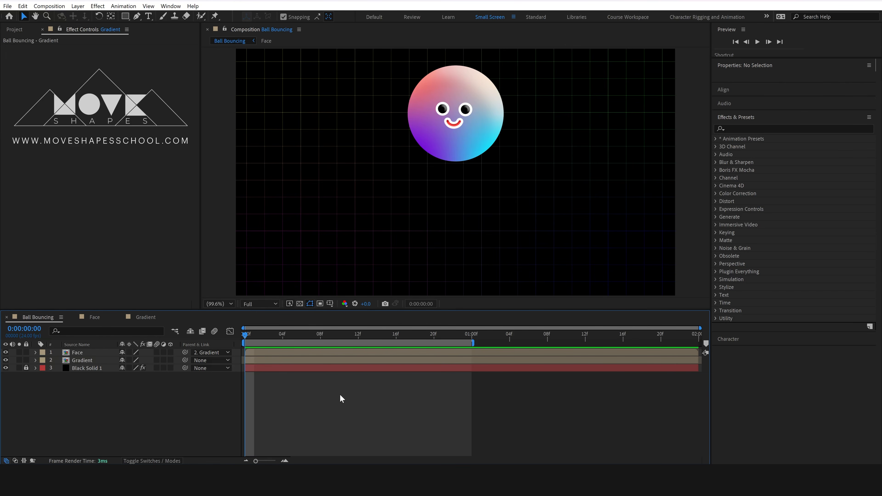
Add a null object to the Ball Bouncing composition and parent the Gradient layer to it.
right_click(336, 408)
mouse_move(368, 300)
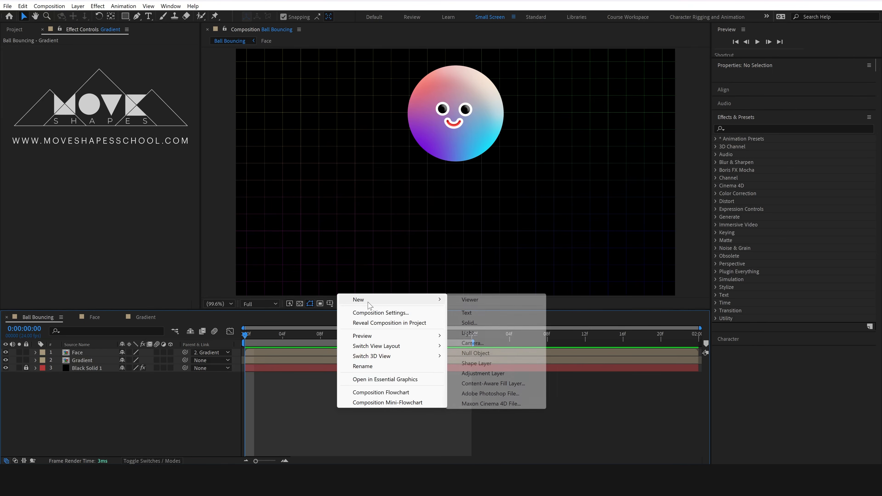
click(475, 353)
click(88, 367)
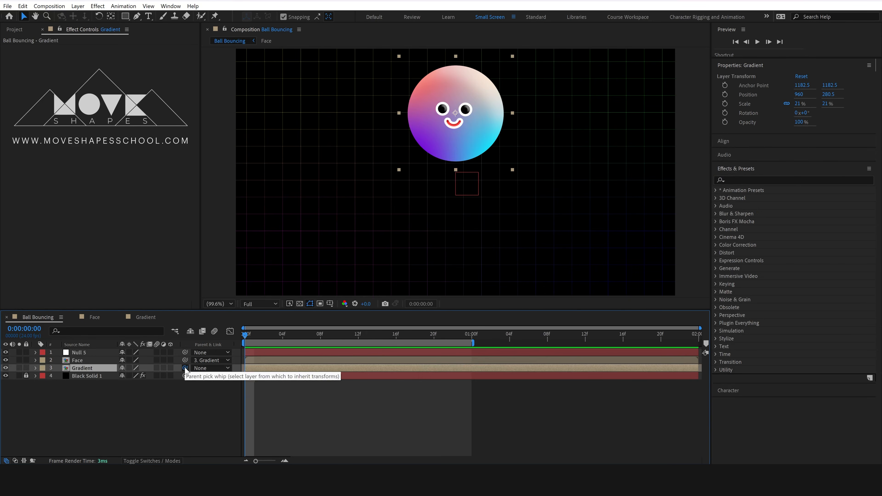
drag(184, 367, 84, 353)
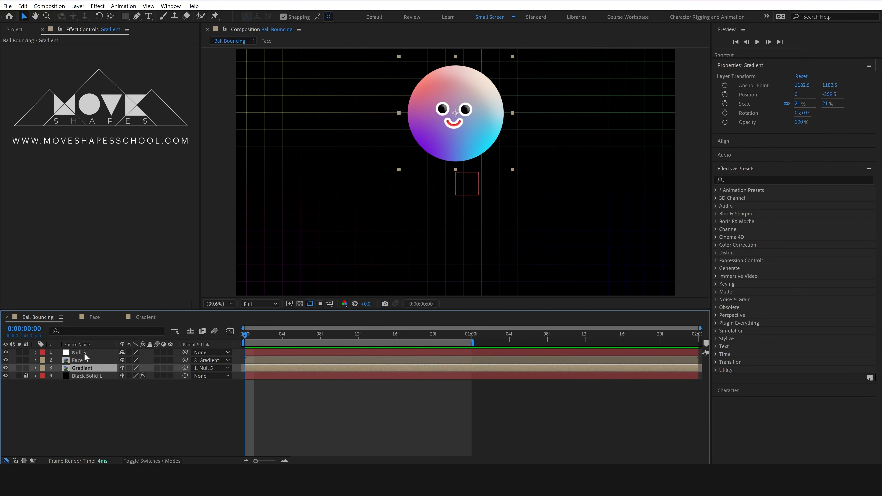
Move the null's anchor point straight up to the ball's bottom edge, at about 0, -44.2.
click(84, 353)
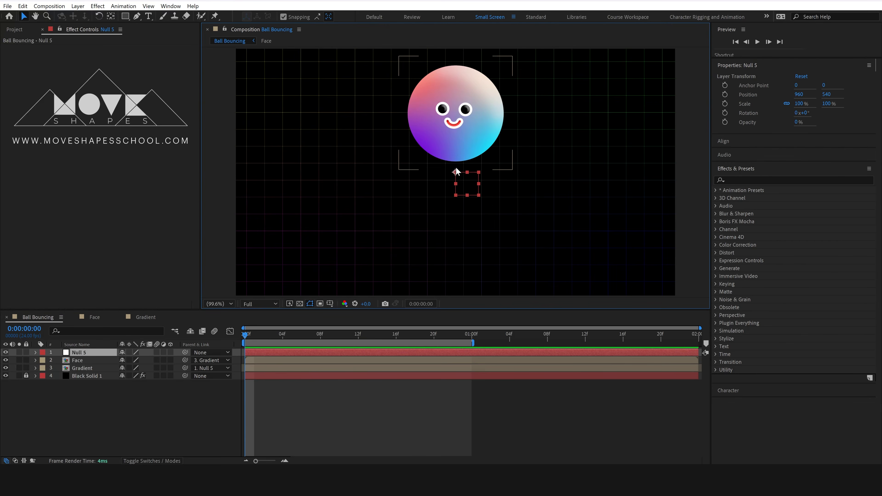
click(111, 16)
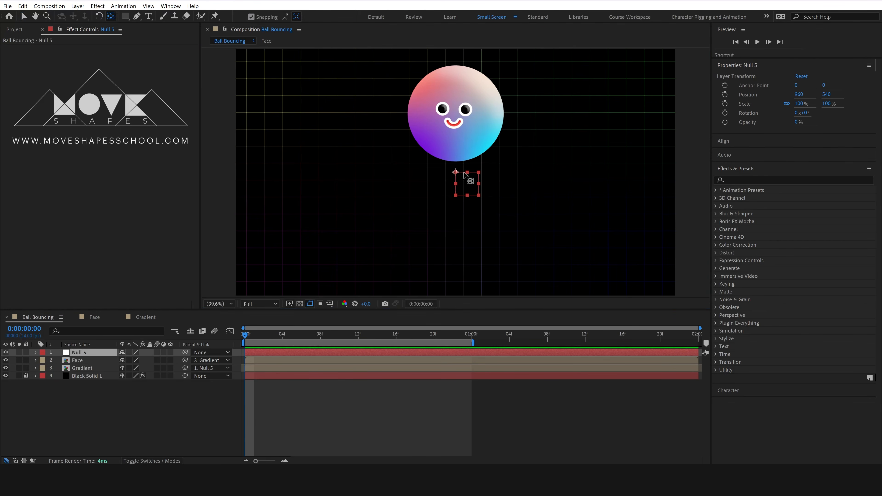
drag(455, 169, 455, 162)
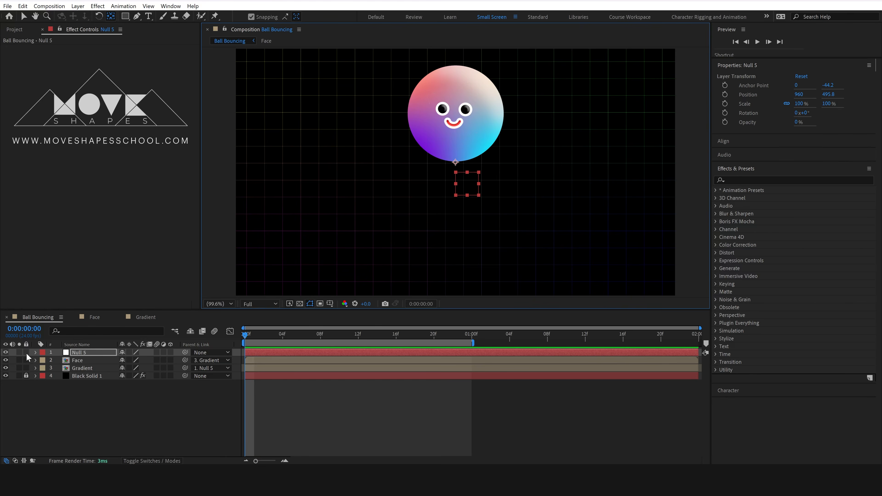
click(23, 16)
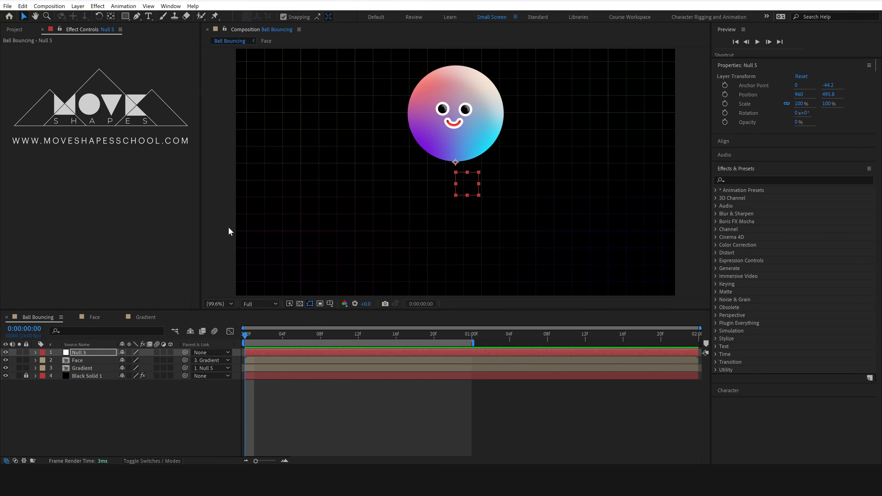
Lock the Face and Gradient layers.
click(386, 413)
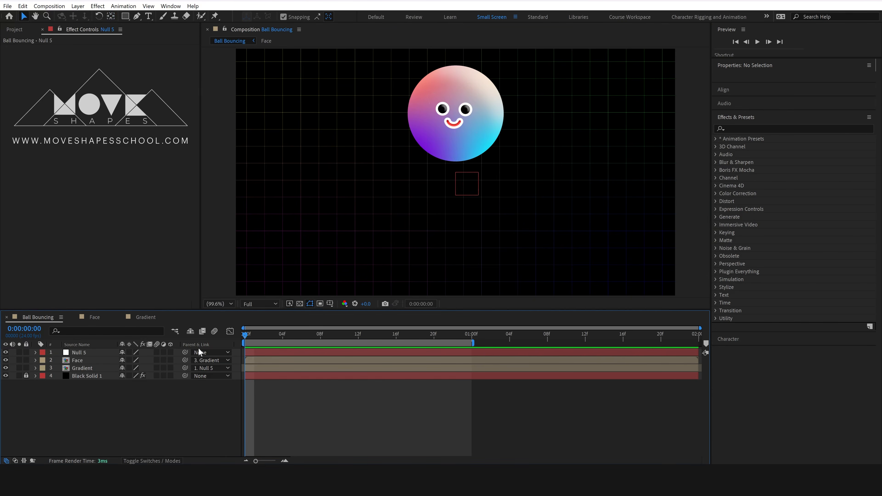
drag(26, 361, 28, 373)
Add a position keyframe to the null at frame 0, and set its Y position to 1083.8 at frame 12.
click(78, 352)
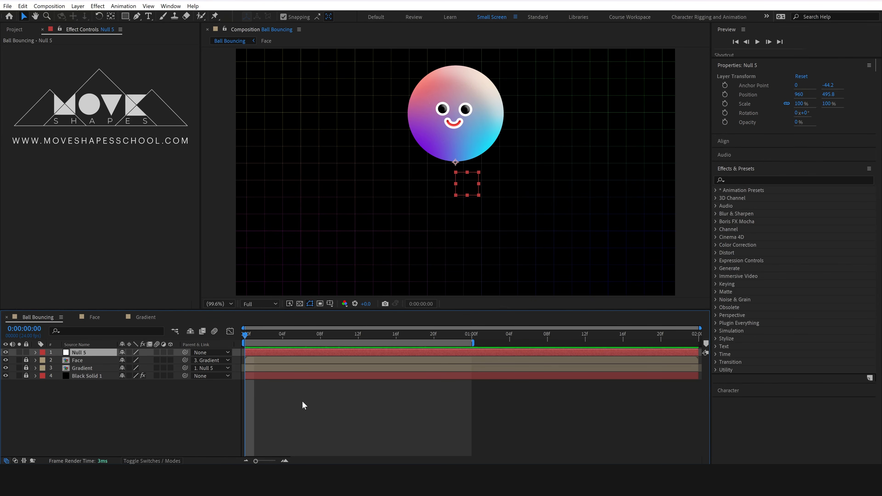
key(p)
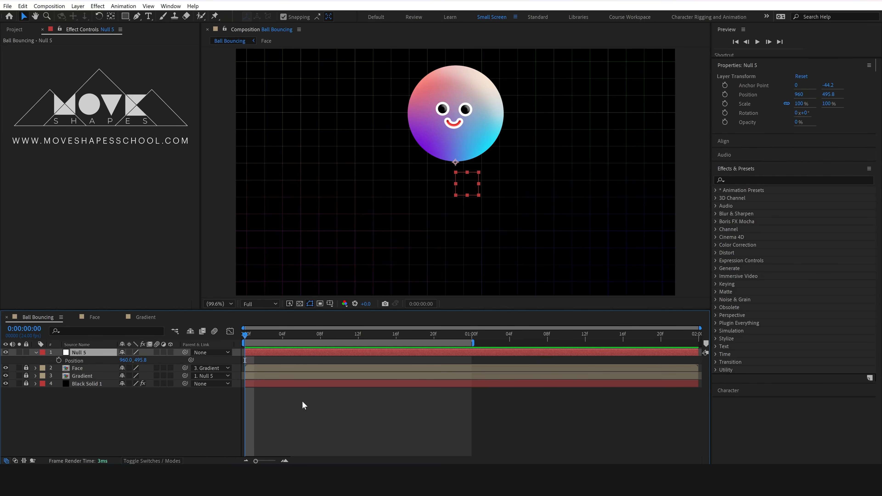
click(59, 360)
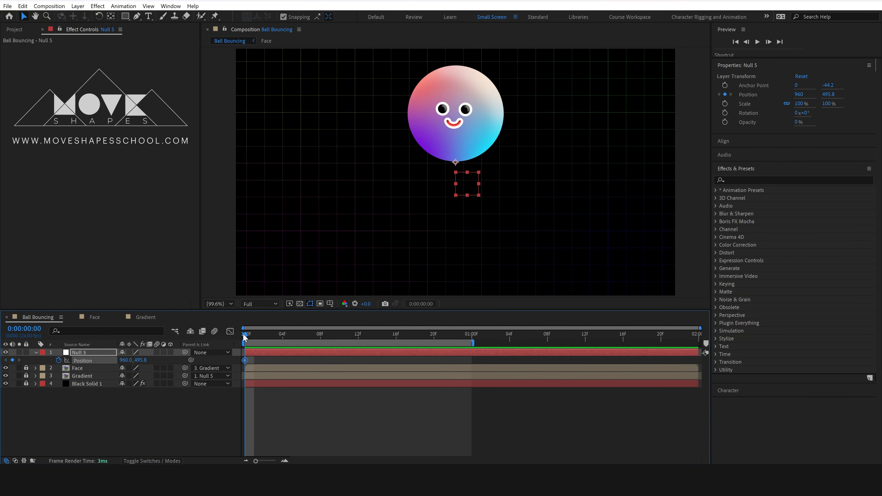
drag(248, 335, 360, 335)
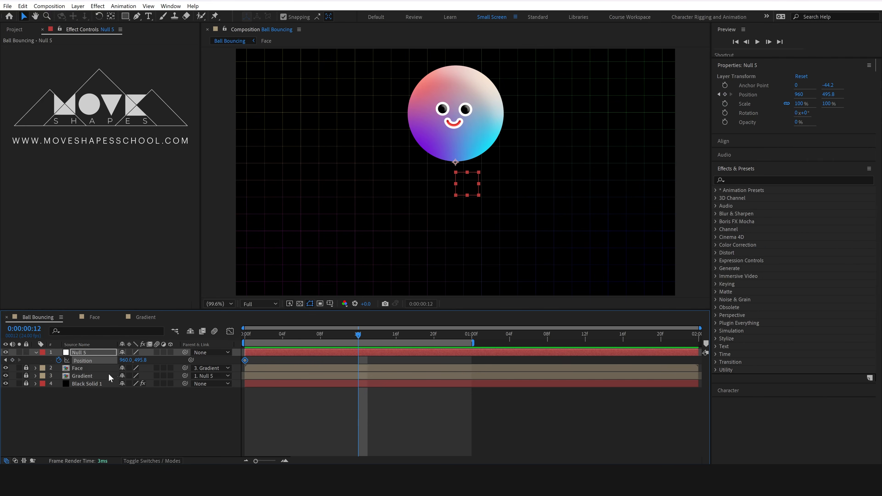
drag(140, 360, 418, 353)
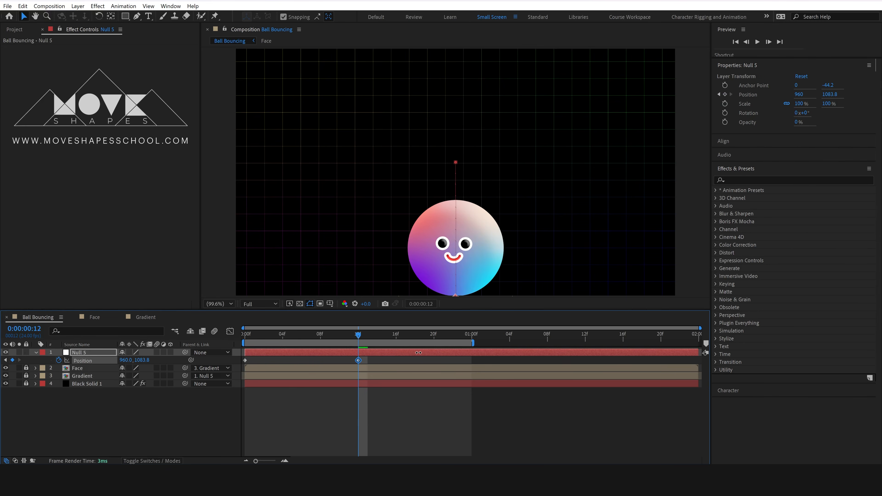
Copy the null's first position keyframe to the 1-second mark and preview the bounce from the start.
drag(462, 334, 471, 334)
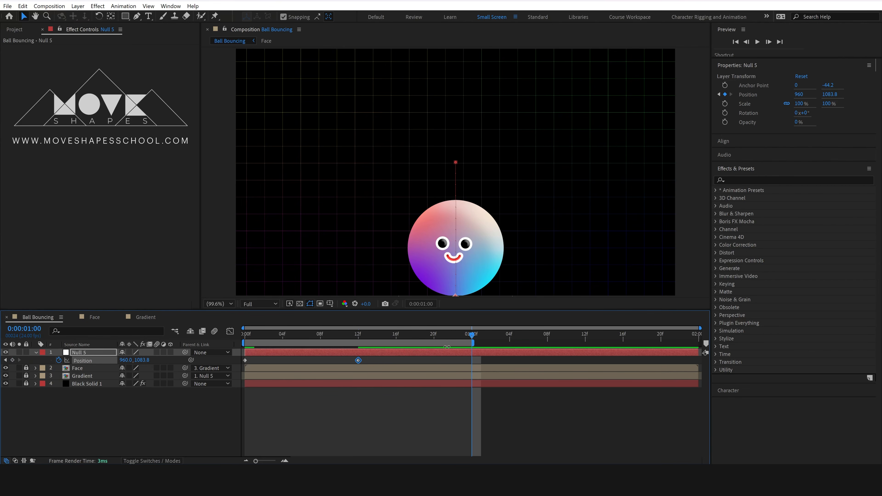
drag(250, 363, 240, 365)
key(ctrl+c)
key(ctrl+v)
click(468, 423)
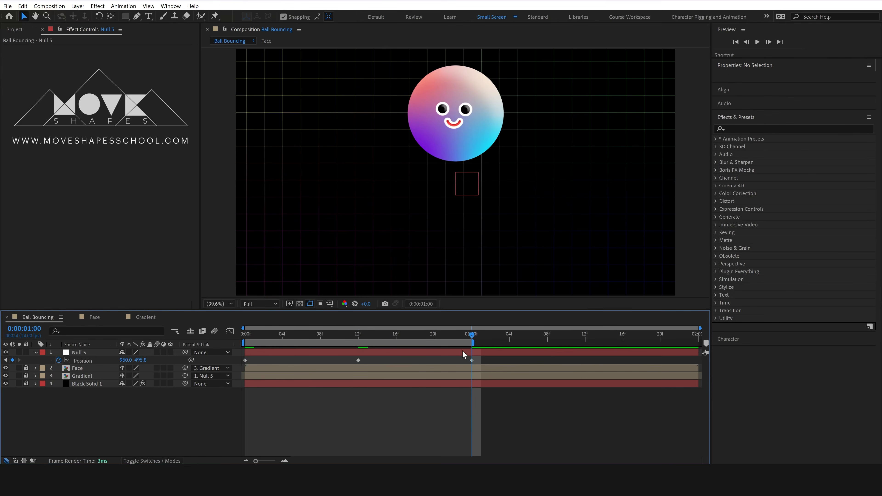
drag(461, 333, 249, 357)
key(space)
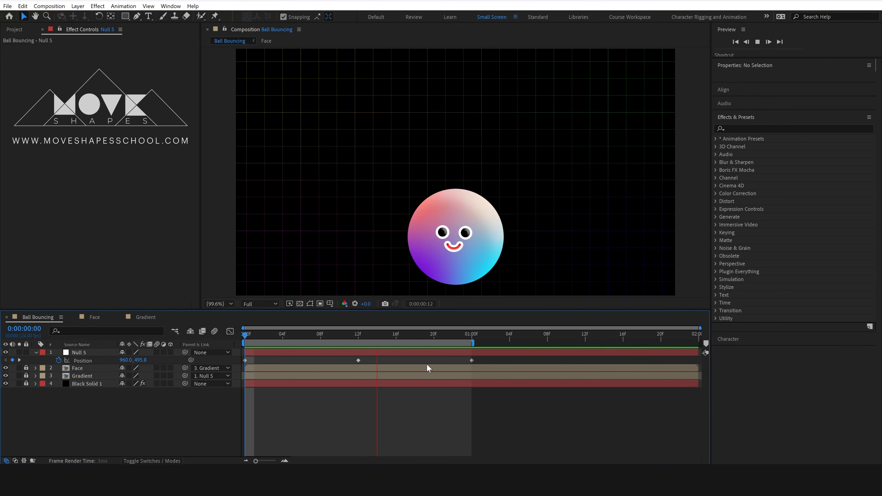
Stop the preview and apply Easy Ease to all three of the null's position keyframes.
key(space)
drag(482, 355, 253, 372)
key(F9)
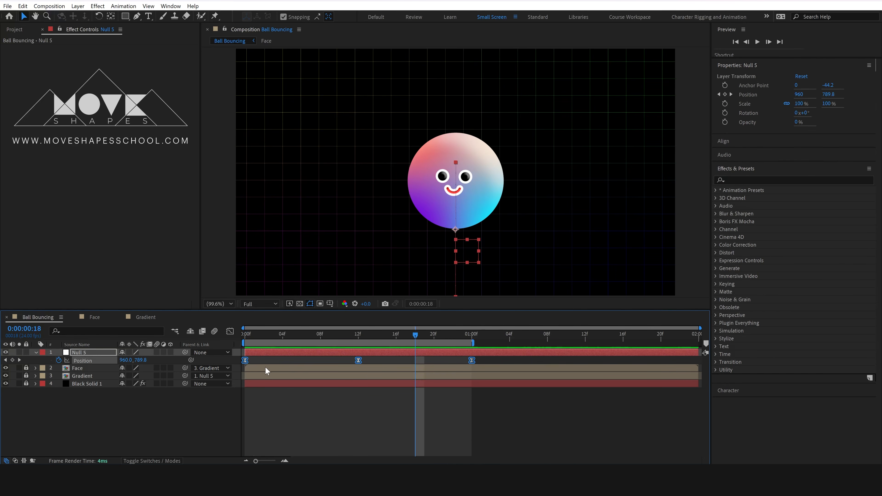
In the speed graph, lengthen the first position keyframe's outgoing handle and the last one's incoming handle, and preview the bounce.
click(229, 331)
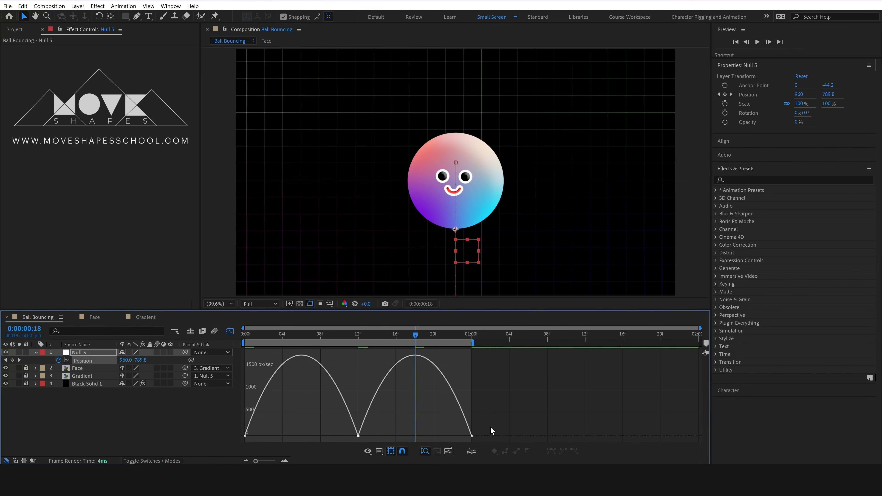
drag(243, 441, 316, 438)
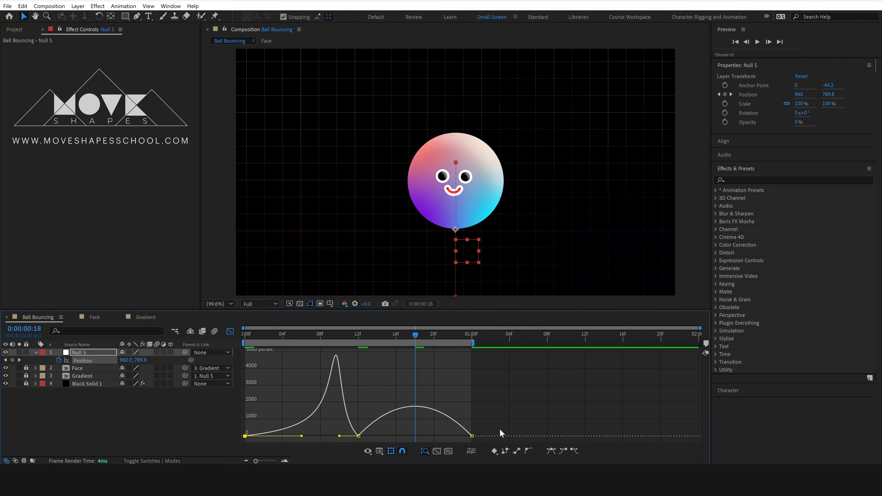
drag(486, 429, 394, 439)
drag(263, 334, 243, 335)
click(230, 331)
click(392, 425)
key(space)
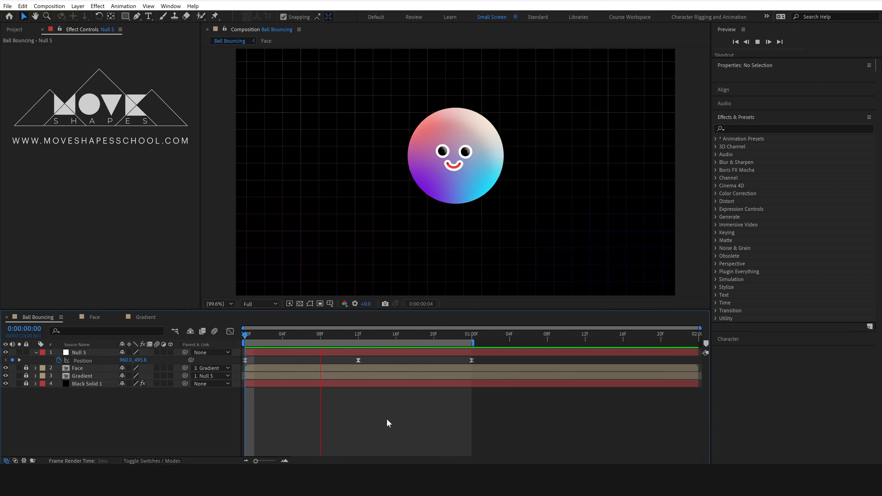
key(space)
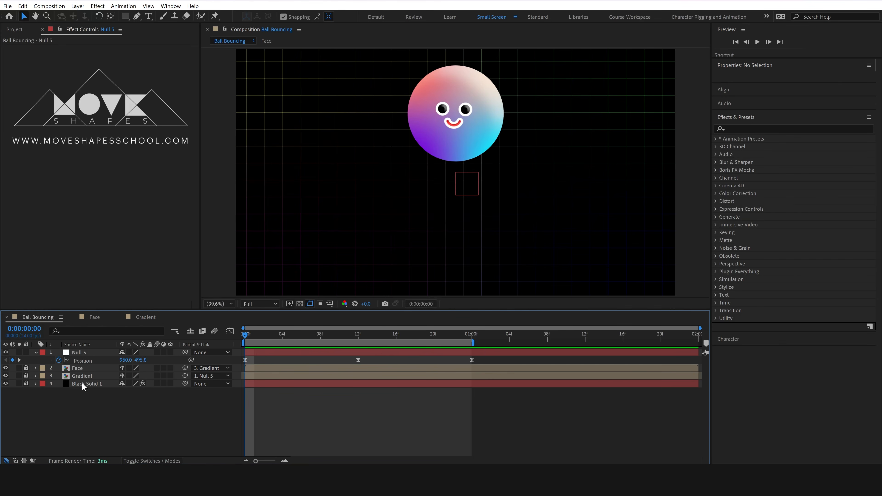
Add a 100% scale keyframe to the null at frame 0 and reveal all of its keyframed properties.
click(79, 351)
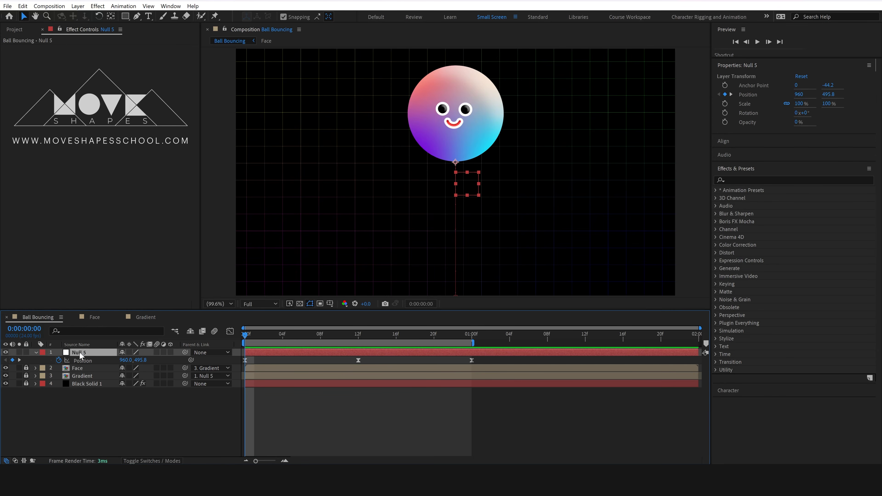
key(s)
click(58, 359)
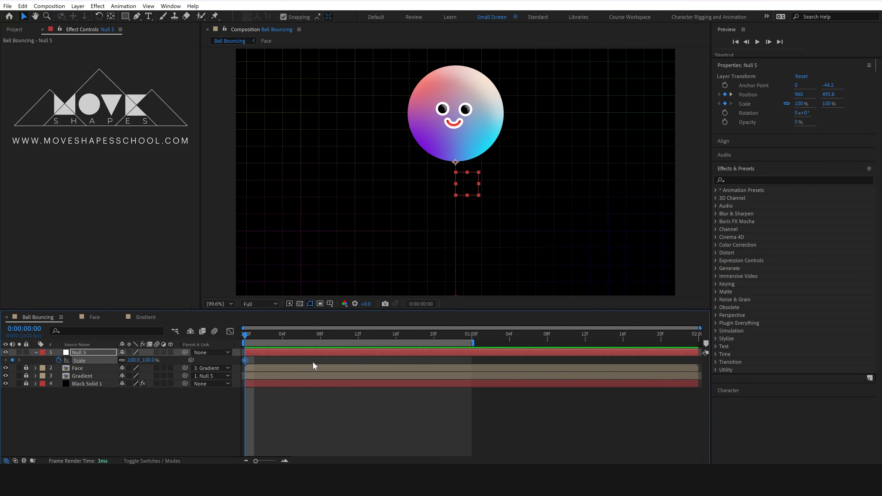
key(u)
click(305, 422)
Squash the ball at frame 12 by unlinking the null's scale and setting it to 120% wide and 60% high.
drag(254, 338, 356, 342)
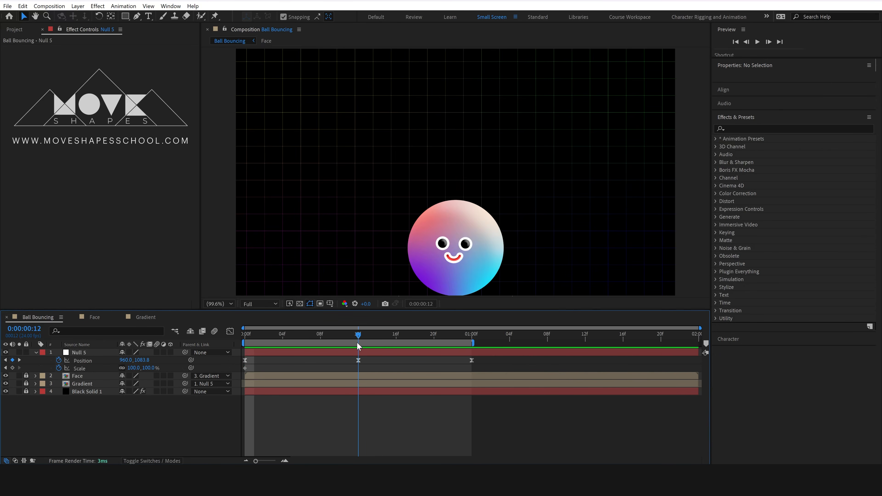
mouse_move(151, 368)
mouse_down()
mouse_move(166, 367)
mouse_move(132, 369)
mouse_move(146, 369)
mouse_up()
key(ctrl+z)
key(ctrl+z)
text(60)
key(Return)
click(134, 368)
text(120)
key(Return)
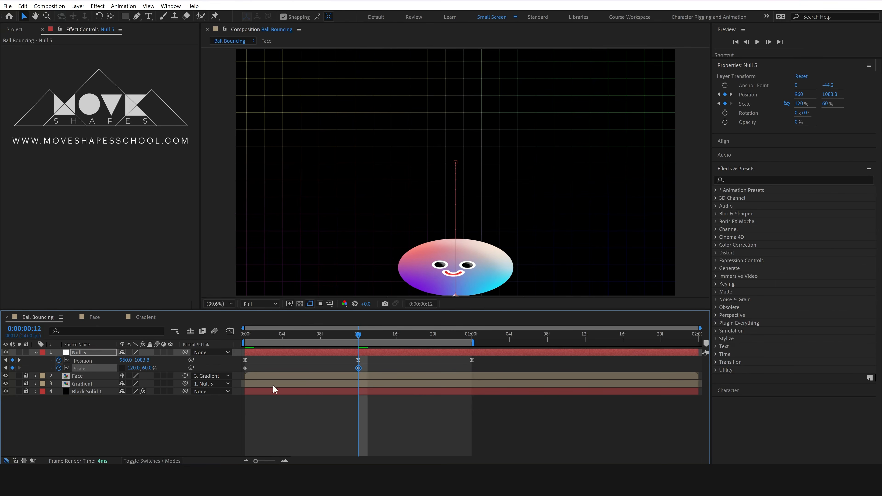
Stretch the ball at frame 9 by keyframing the null's scale to 60% wide and 120% high.
click(365, 361)
mouse_move(360, 336)
mouse_down()
mouse_move(326, 337)
mouse_move(359, 347)
mouse_up()
drag(357, 344, 334, 357)
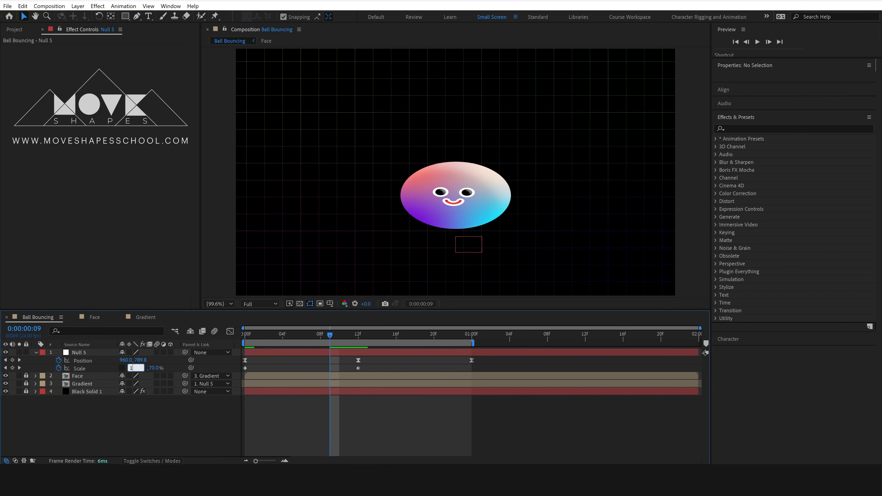
text(100)
key(Return)
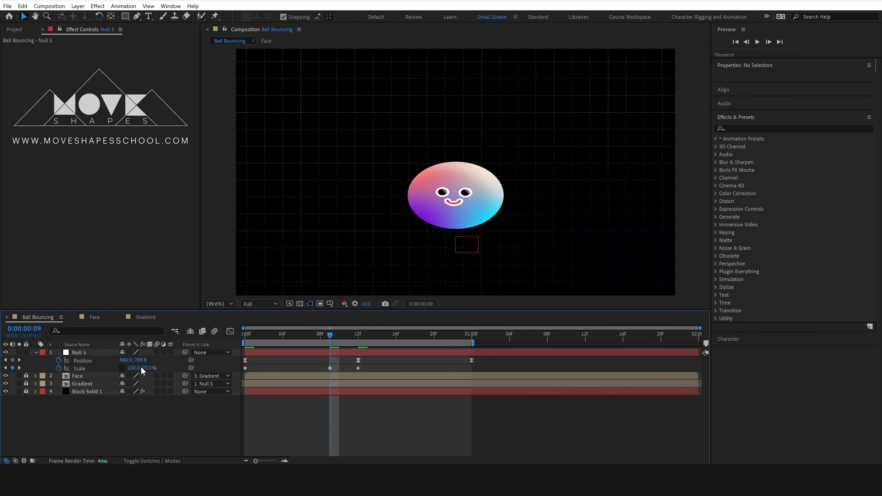
text(100)
key(Return)
drag(330, 339, 332, 363)
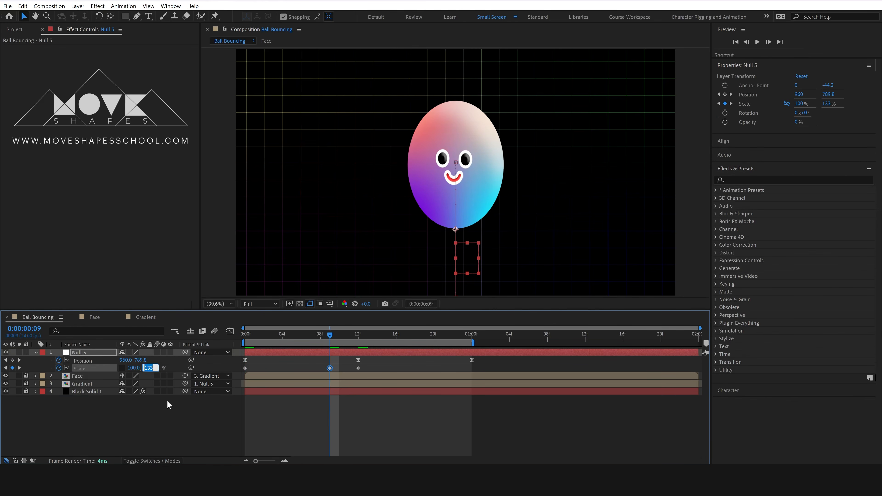
key(Return)
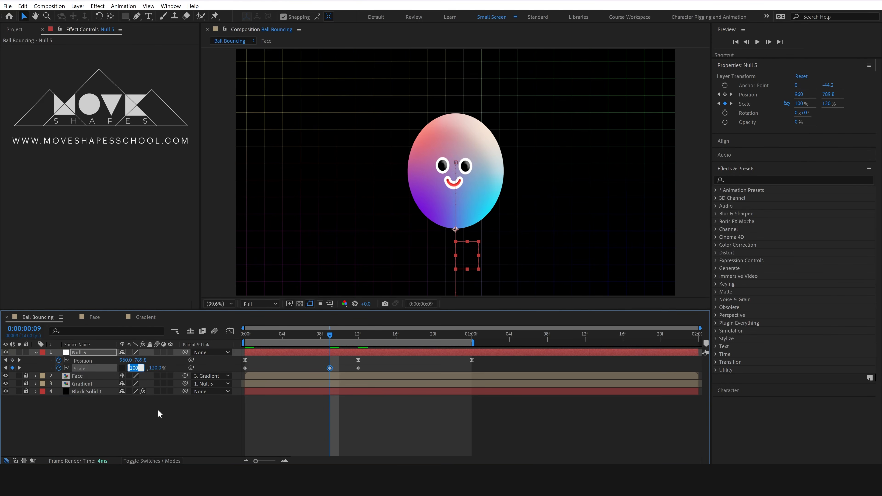
text(60)
key(Return)
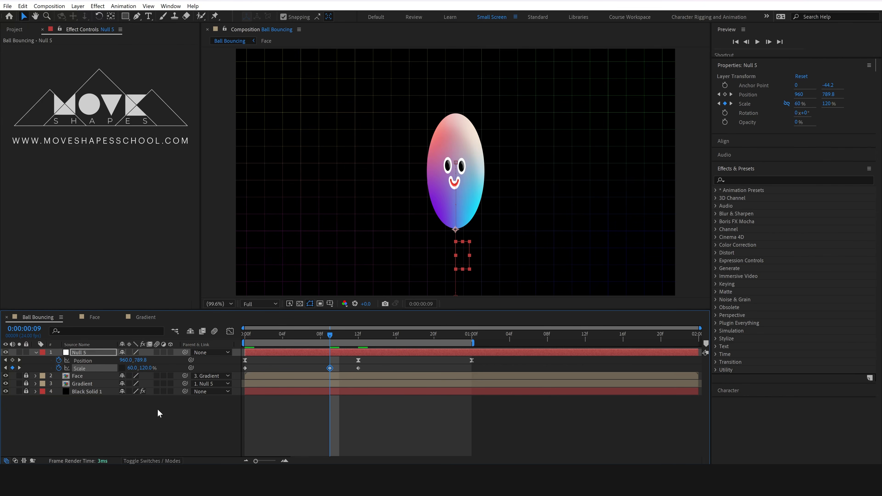
click(330, 430)
Copy the null's frame 9 scale keyframe to frame 15.
drag(322, 339, 353, 360)
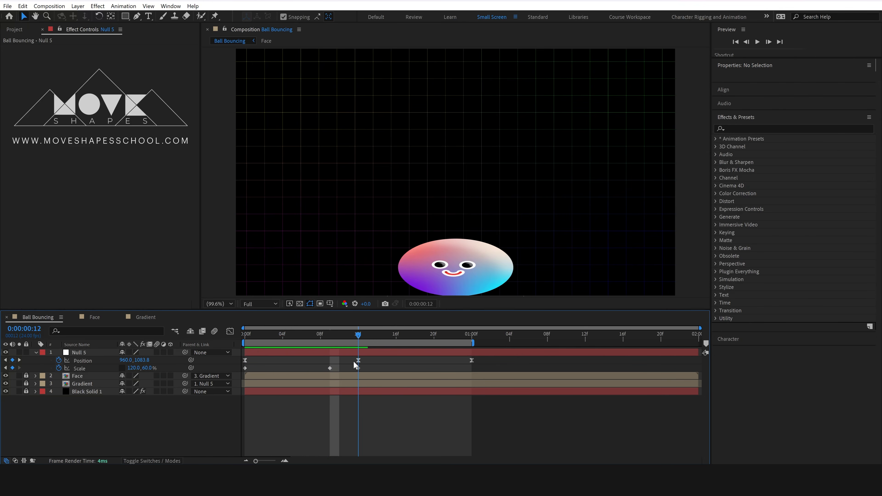
drag(356, 364, 387, 366)
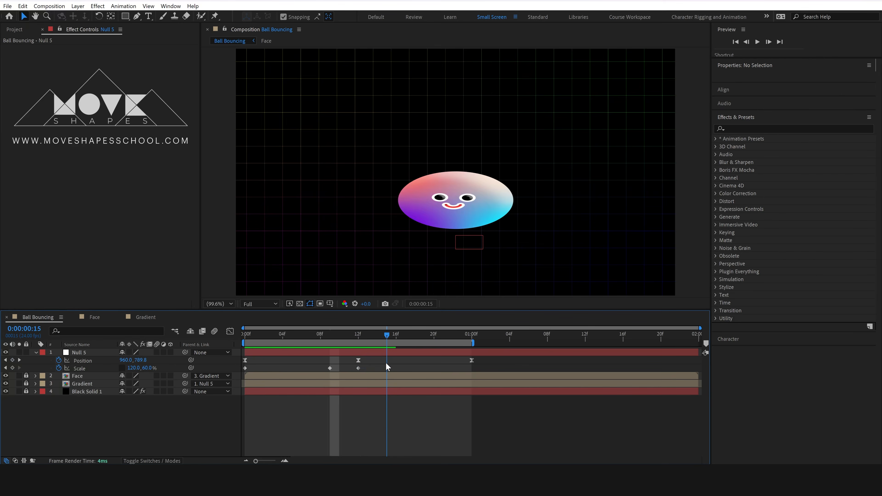
click(330, 368)
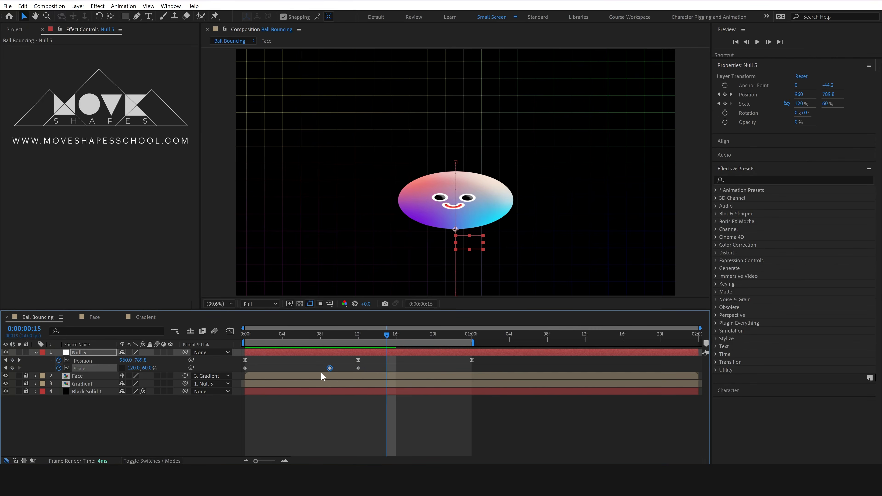
key(ctrl+c)
key(ctrl+v)
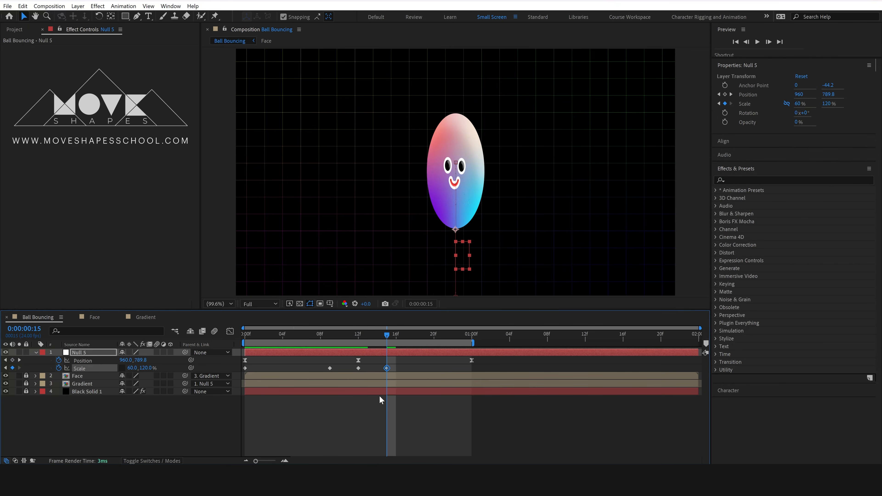
click(405, 413)
Copy the null's first scale keyframe to the 1-second mark and preview the squash and stretch from the start.
drag(390, 334, 468, 340)
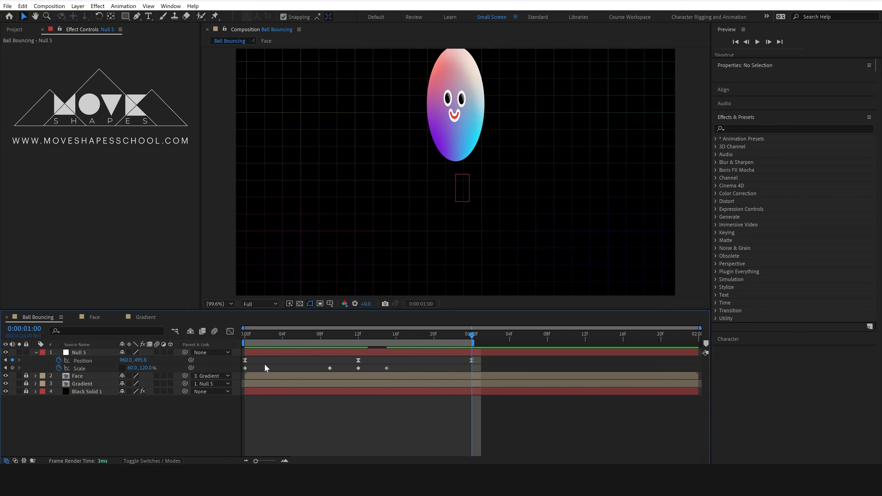
click(244, 368)
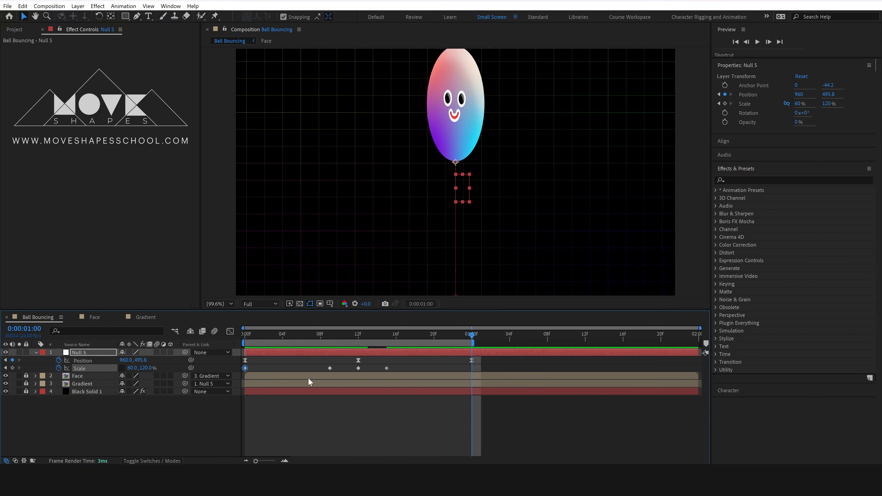
key(ctrl+v)
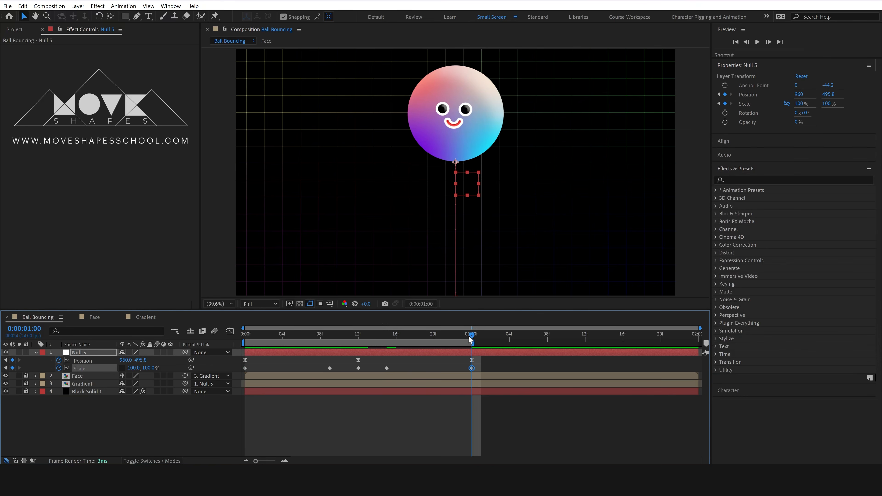
drag(468, 334, 225, 368)
click(346, 428)
key(space)
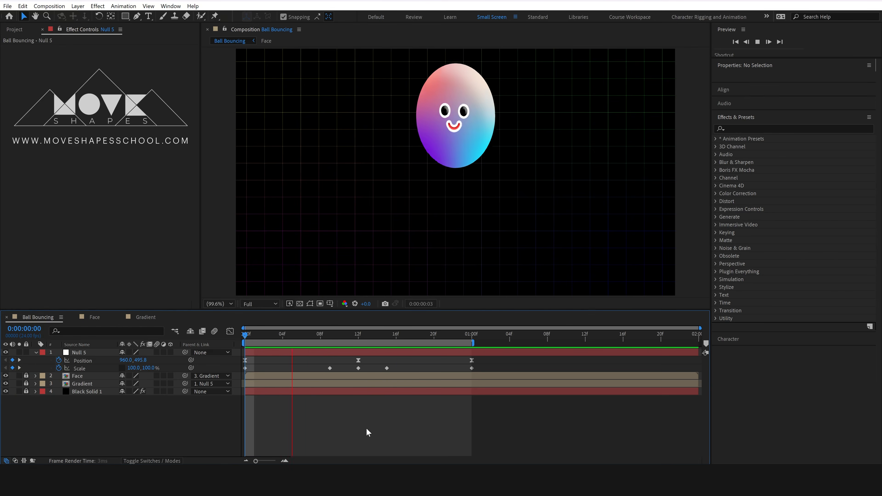
key(space)
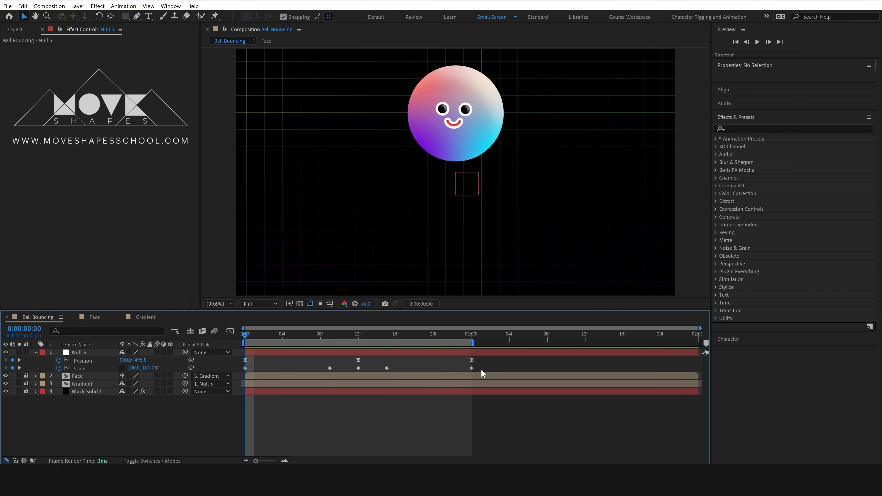
Apply Easy Ease to all scale keyframes and lengthen the speed handles of the first and last ones toward the middle of the bounce.
drag(479, 366, 215, 395)
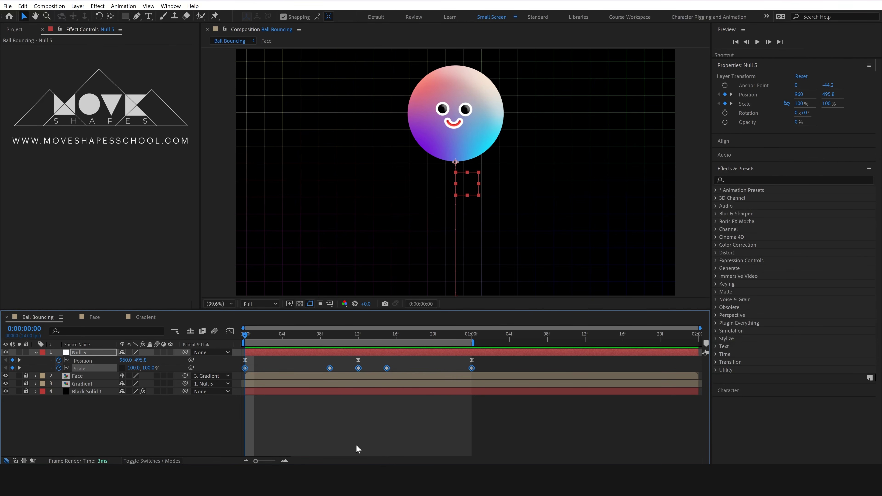
key(F9)
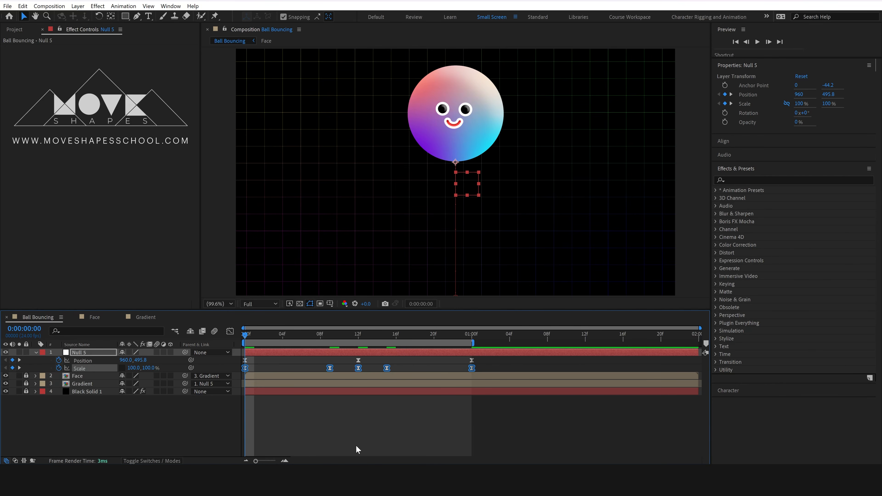
click(230, 331)
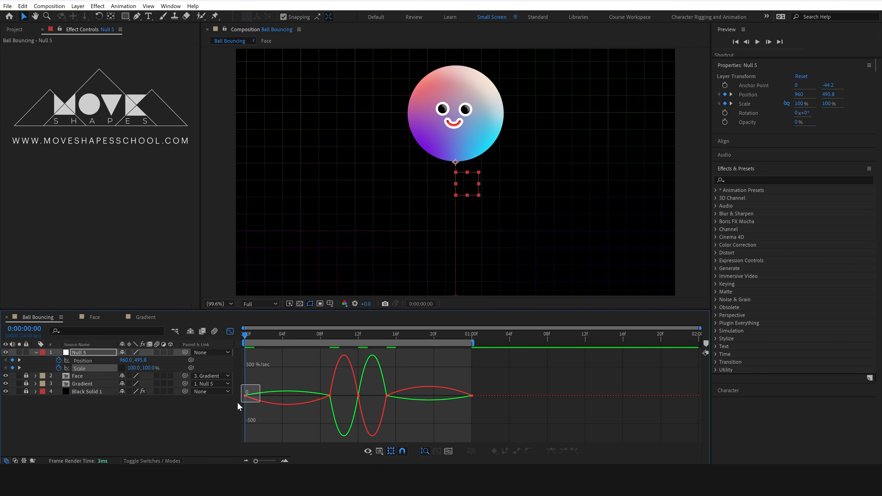
drag(260, 396, 288, 395)
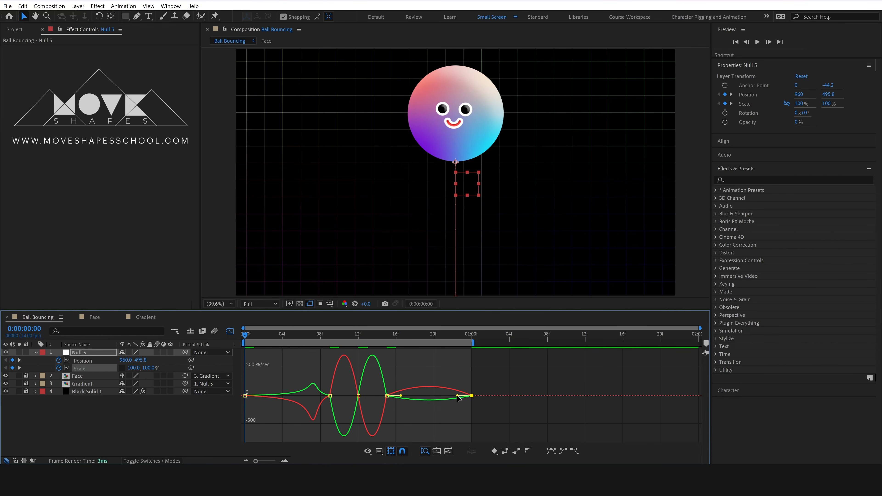
drag(457, 395, 424, 399)
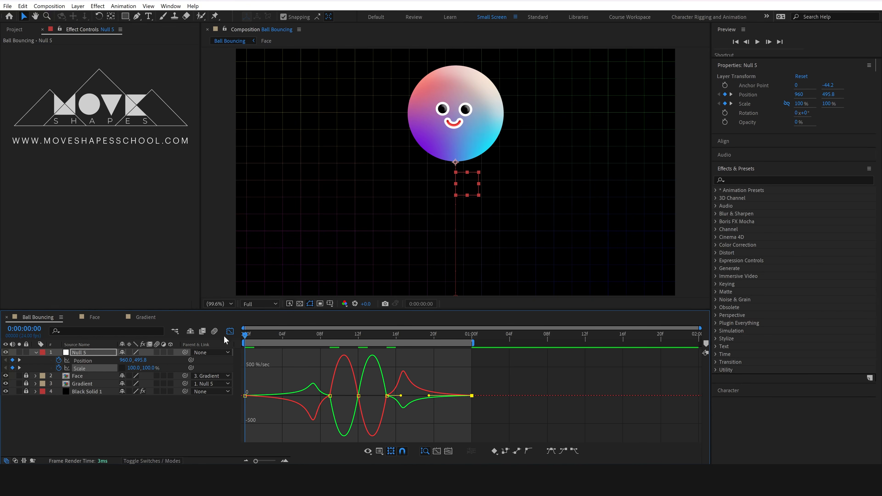
click(230, 331)
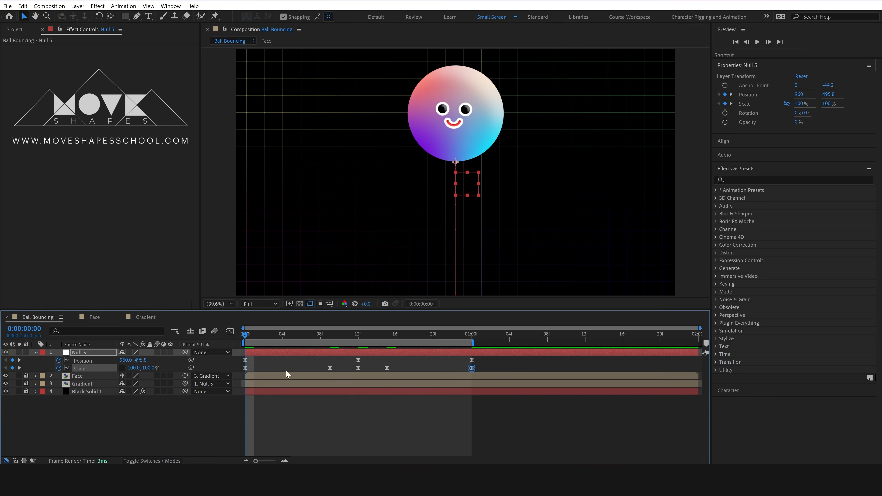
Preview the eased squash and stretch animation to check how the ball hits the ground.
click(354, 431)
key(space)
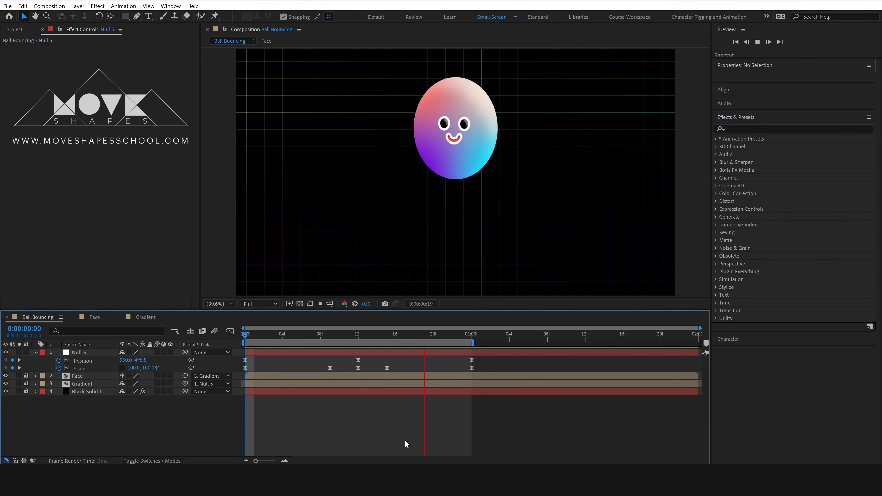
click(262, 336)
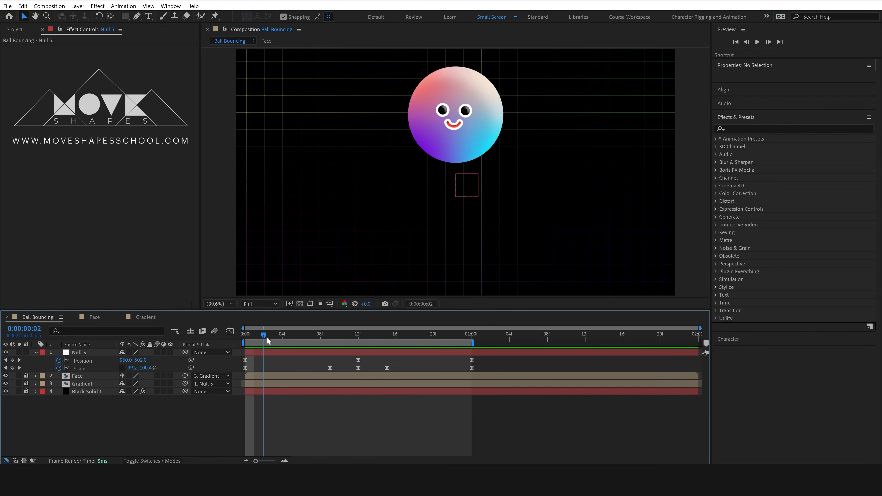
Add position keyframes to the null at frames 9 and 15 with the Y position set to 1082.8.
drag(267, 336, 331, 350)
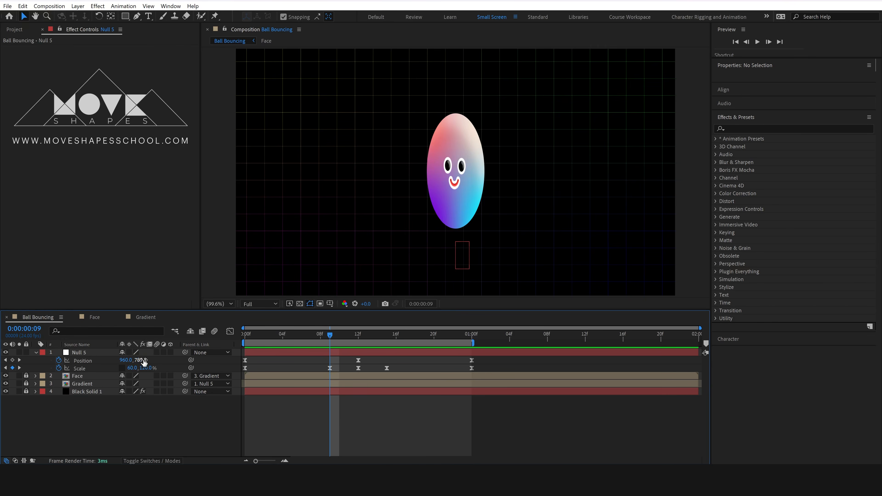
drag(144, 361, 272, 367)
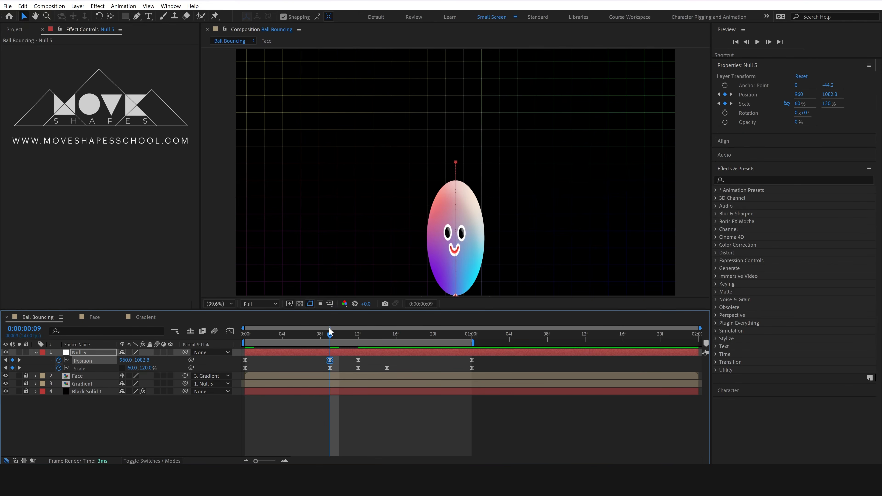
drag(330, 332, 387, 333)
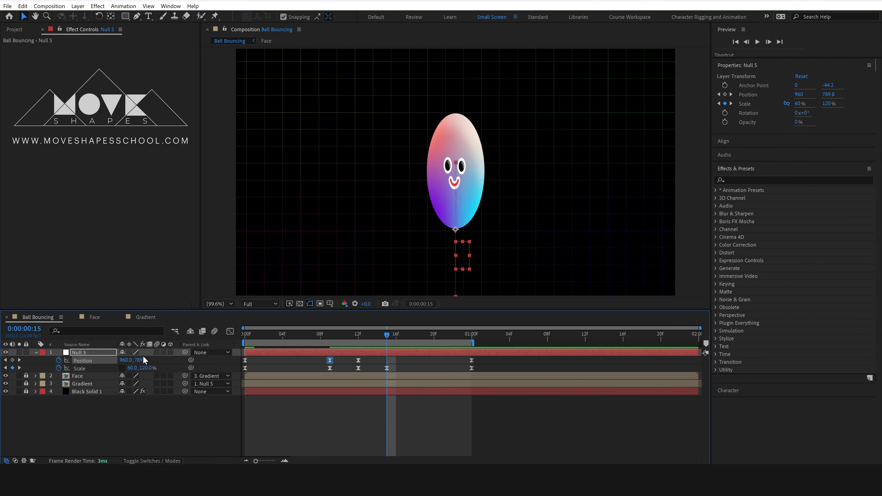
drag(144, 361, 269, 359)
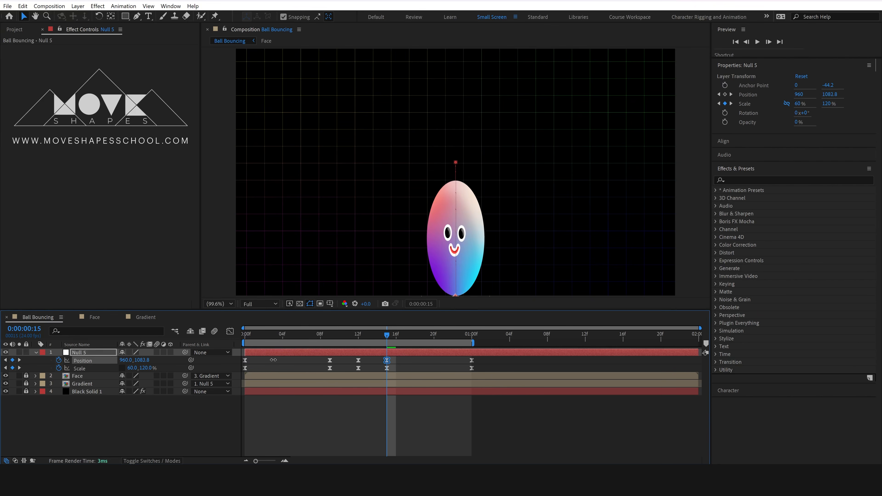
Preview the bounce with the added position keyframes from the start.
click(421, 404)
key(space)
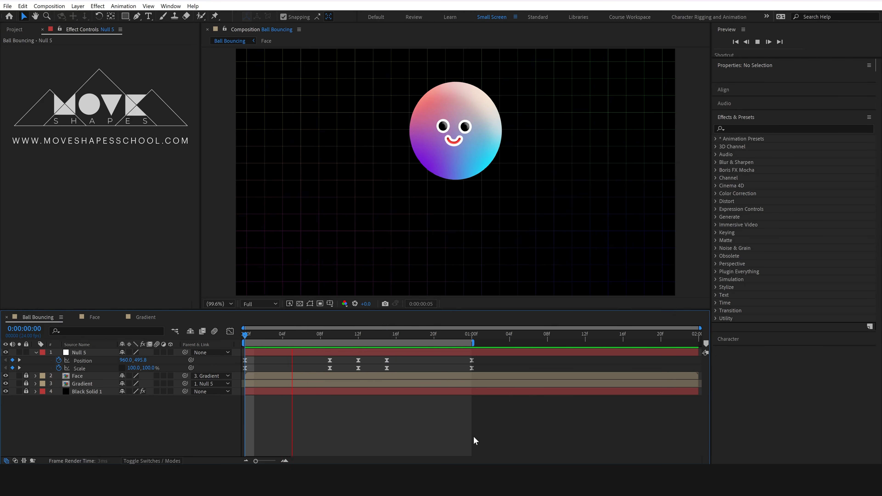
Move the null's position and scale keyframes at frame 9 to frame 10 and those at frame 15 to frame 14.
click(339, 334)
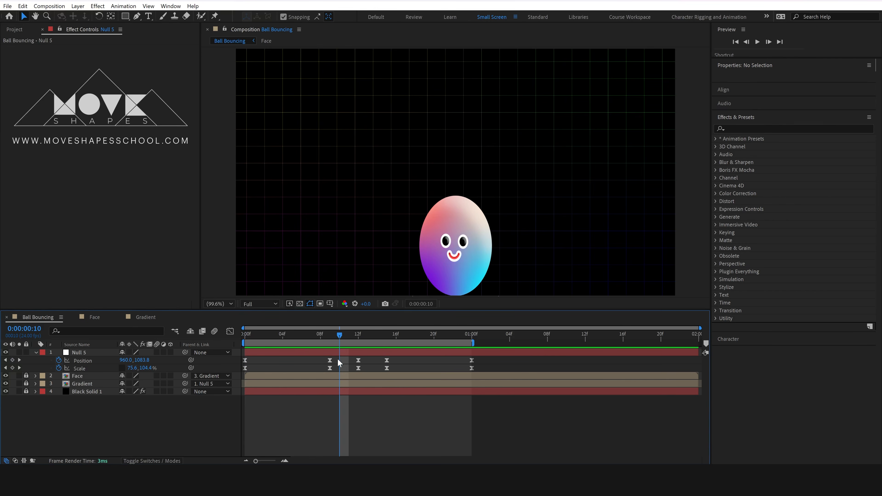
drag(351, 336, 341, 360)
drag(394, 357, 379, 368)
click(374, 389)
Preview the bounce from the start to check the tightened squash-and-stretch timing.
drag(332, 337, 205, 360)
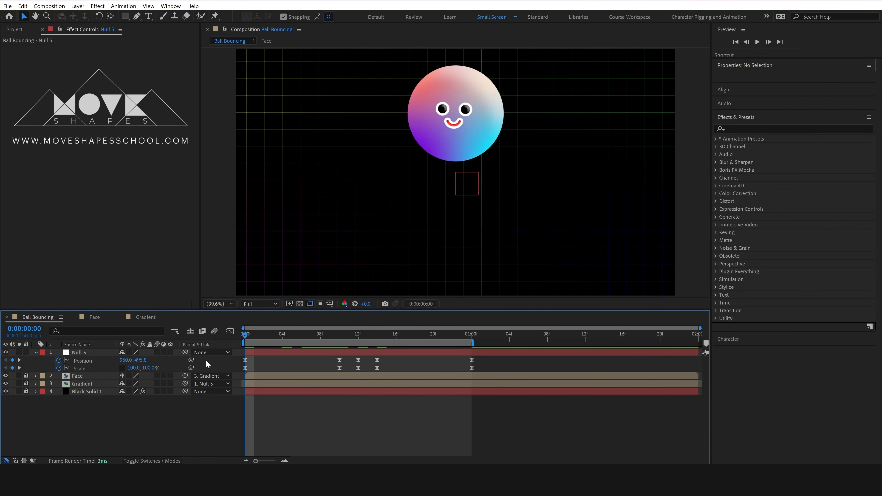
key(space)
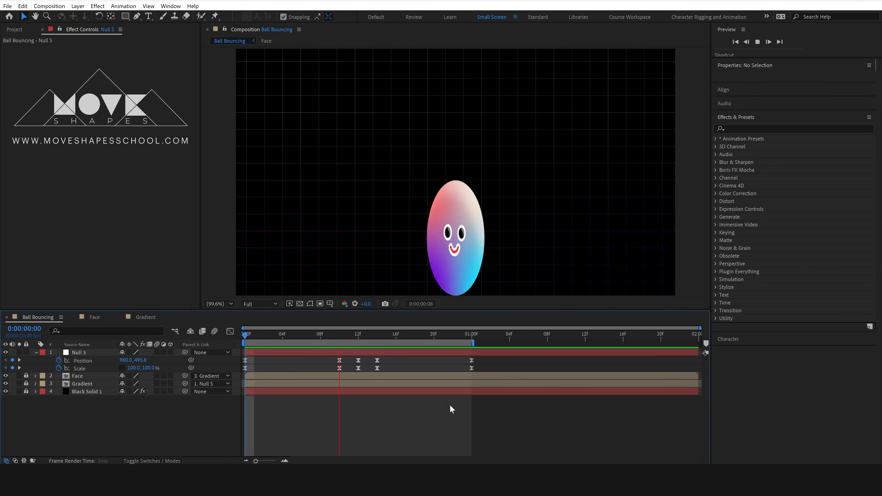
key(space)
Examine the speed curves of all the null's position and scale keyframes in the Graph Editor.
drag(485, 364, 217, 376)
click(230, 331)
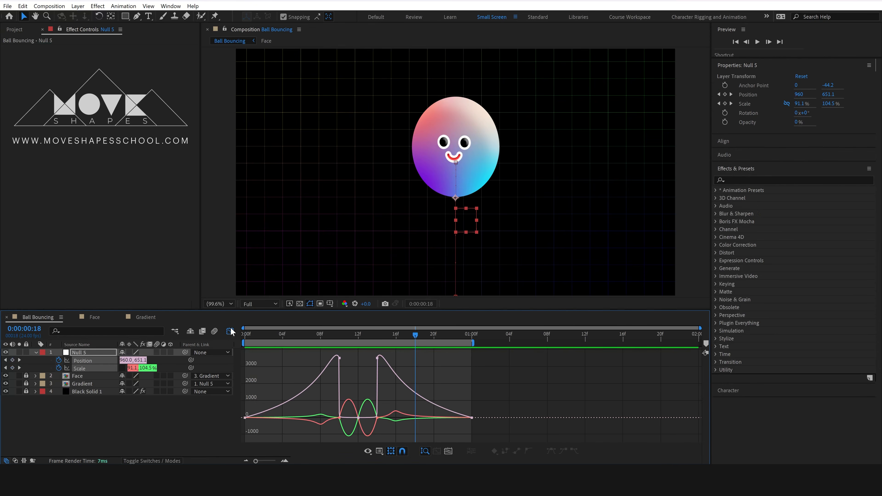
click(230, 331)
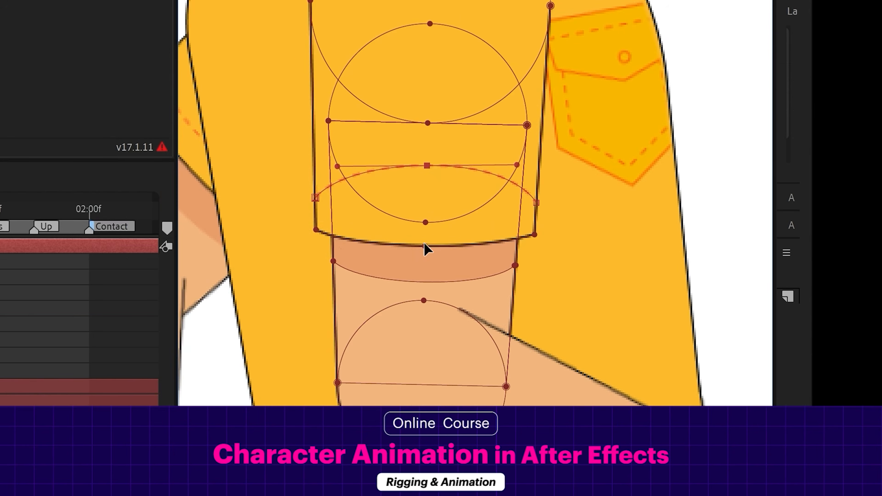
drag(427, 250, 433, 150)
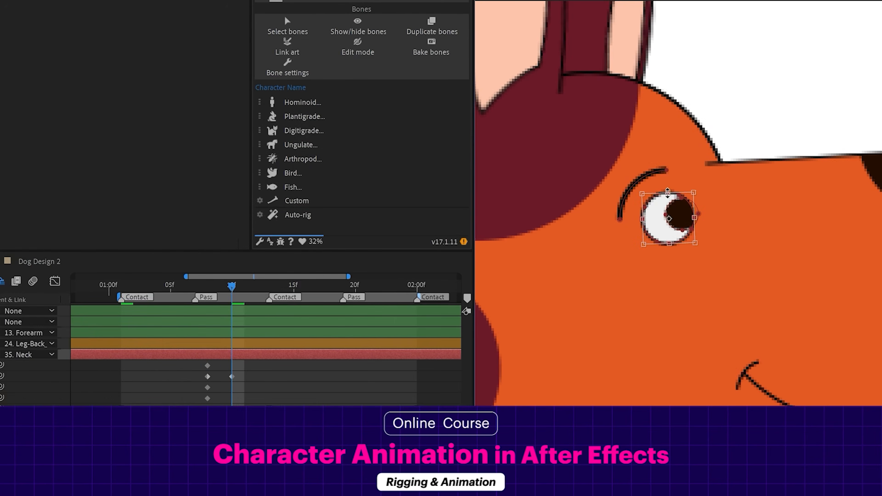
drag(670, 256, 671, 181)
drag(674, 261, 670, 289)
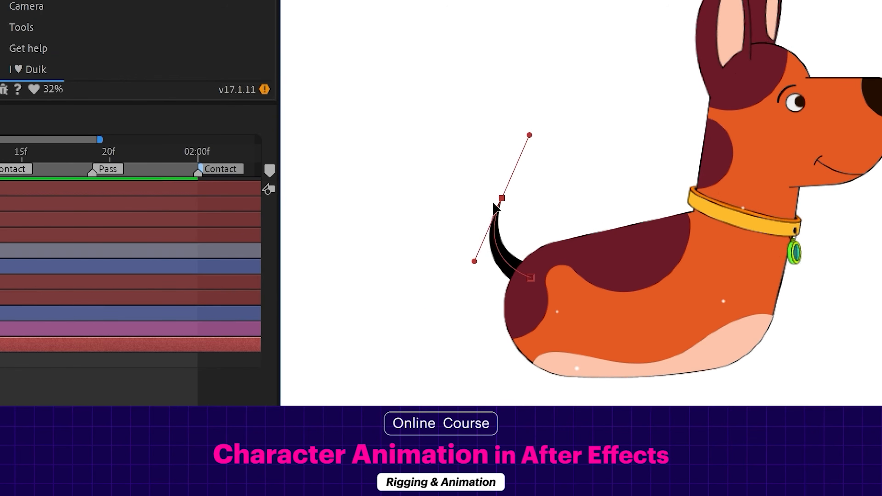
drag(528, 134, 482, 233)
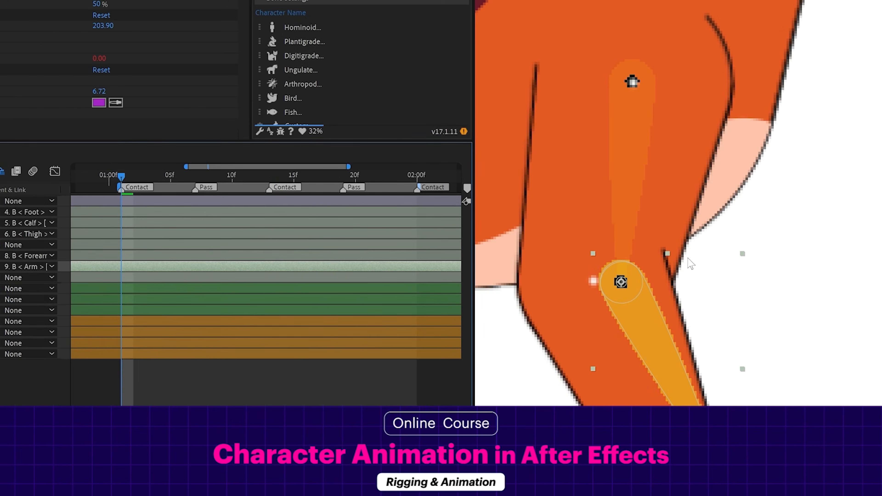
drag(620, 282, 590, 282)
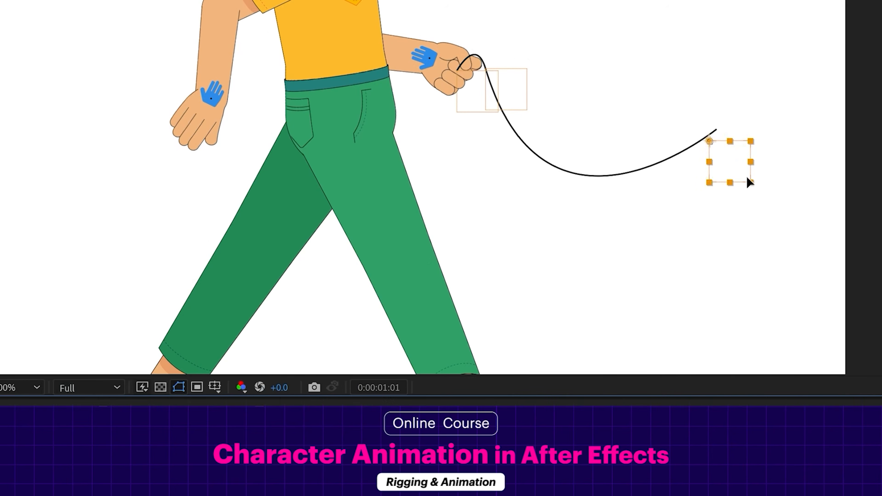
drag(747, 178, 561, 92)
drag(518, 263, 610, 290)
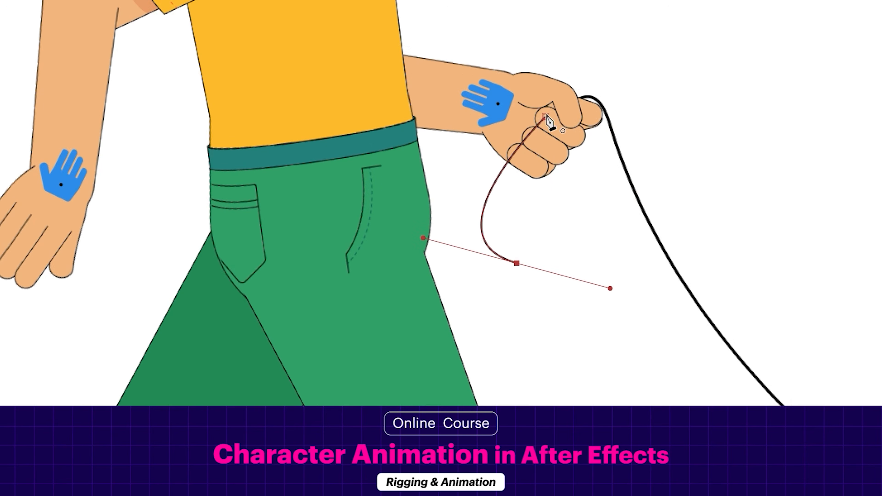